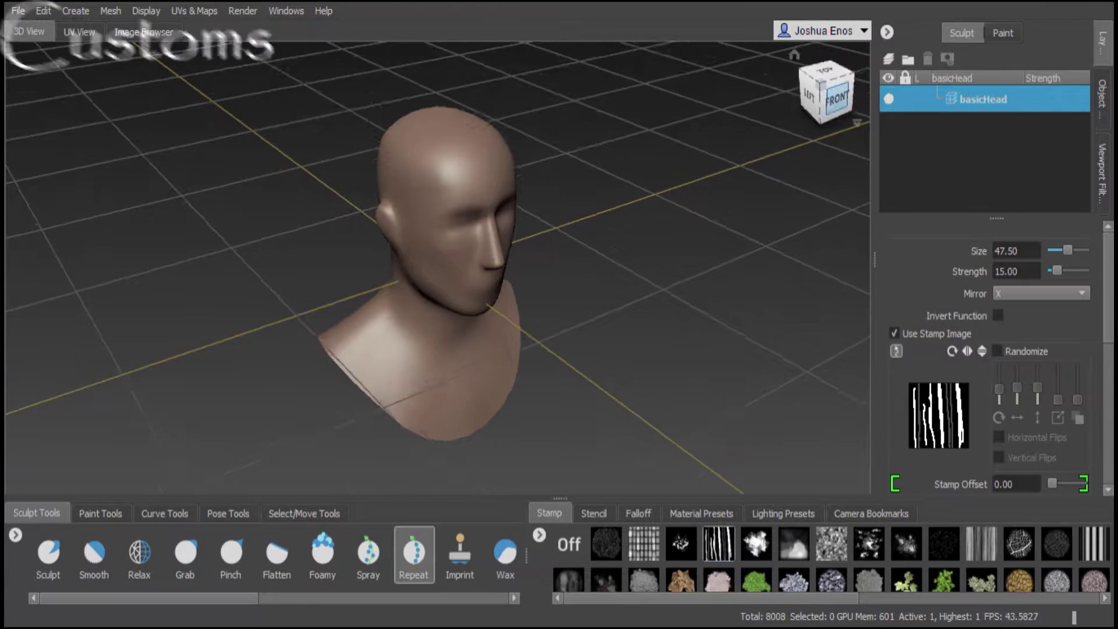
Flatten and build up wax strokes across the top of the head.
left_click_drag(757, 245, 852, 216, "alt")
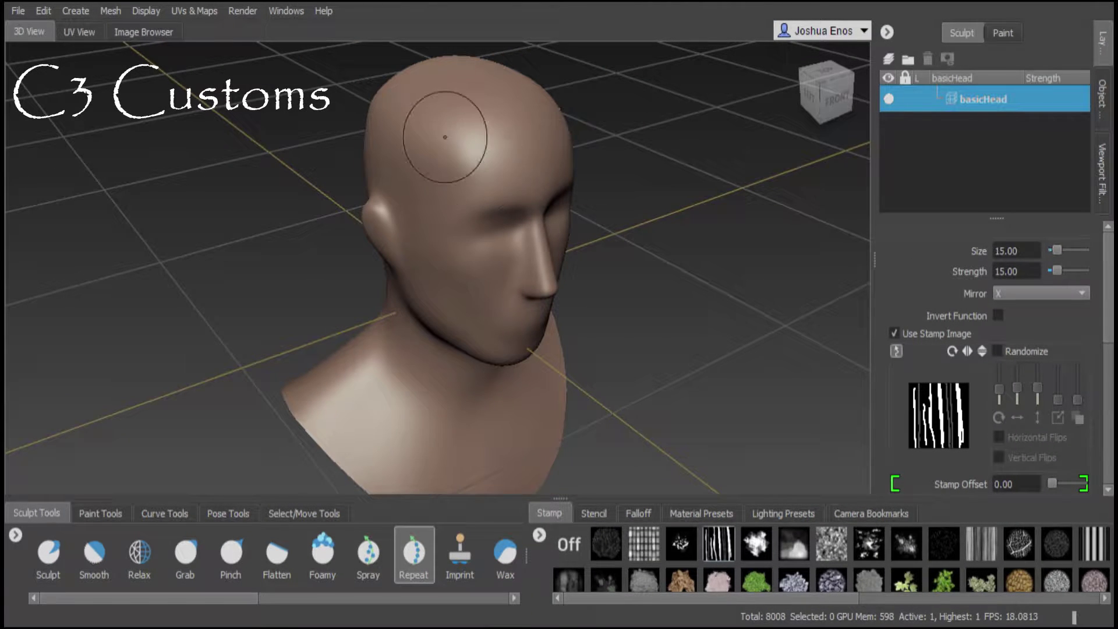
left_click_drag(349, 262, 524, 250, "alt")
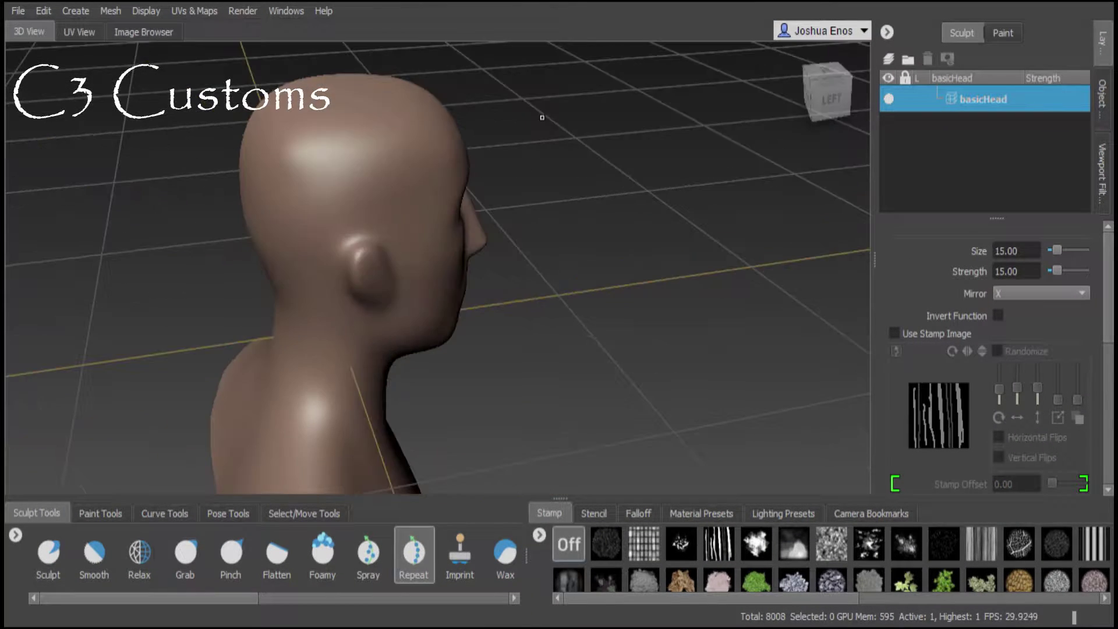
left_click(276, 553)
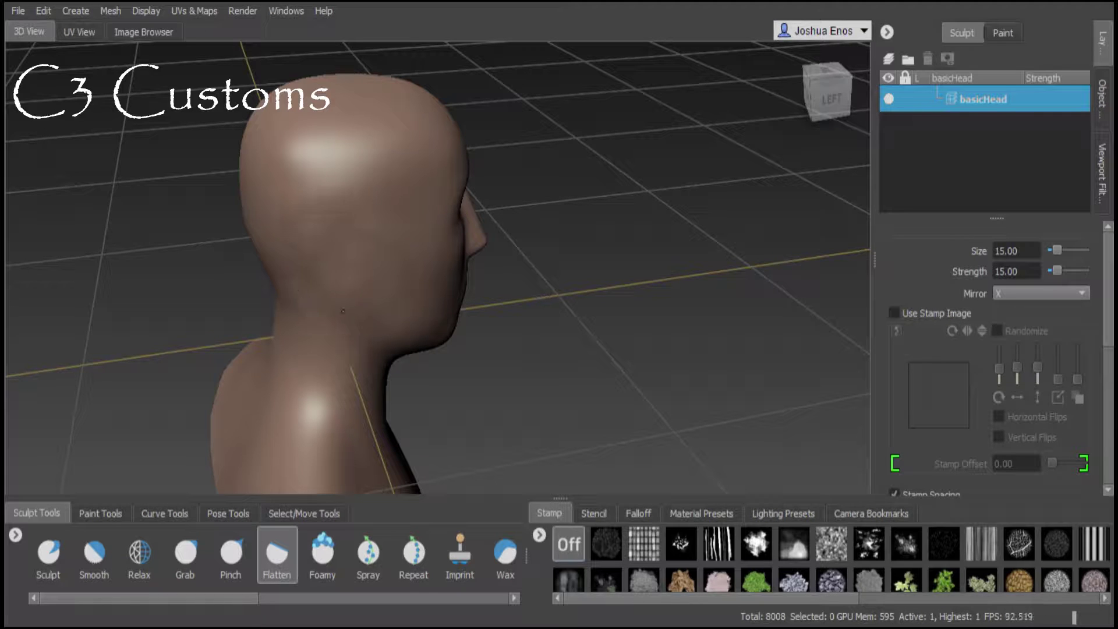
left_click_drag(527, 553, 709, 553)
left_click(505, 553)
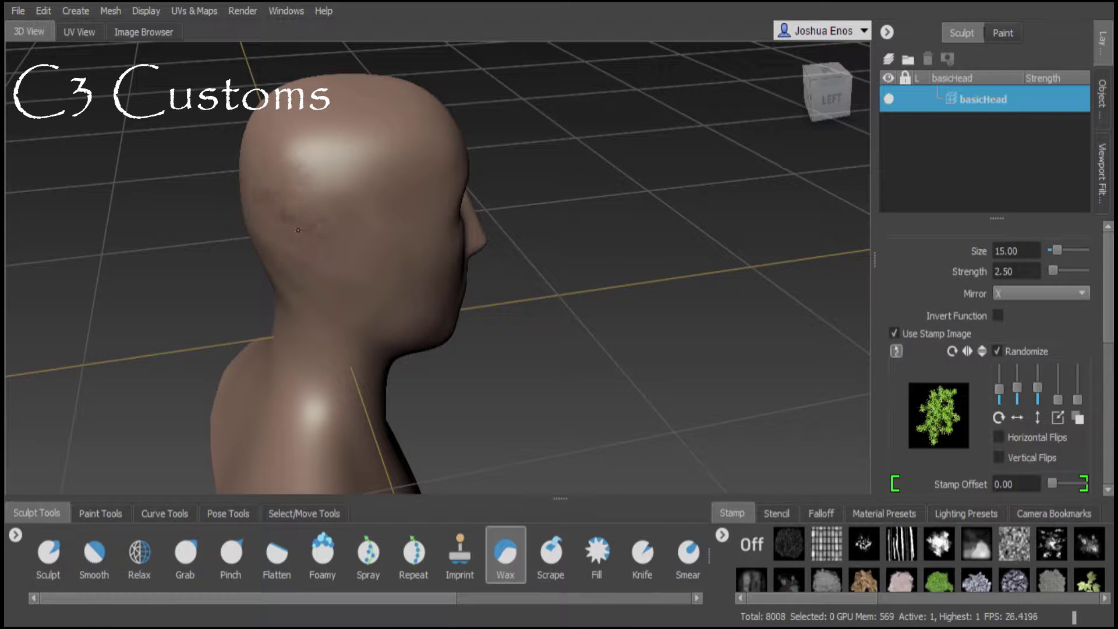
mouse_move(280, 204)
left_mouse_down()
mouse_move(315, 151)
mouse_move(350, 198)
left_mouse_up()
From the front view, try a lower-lip bulge across the mouth, then undo it.
left_click_drag(408, 262, 525, 256, "alt")
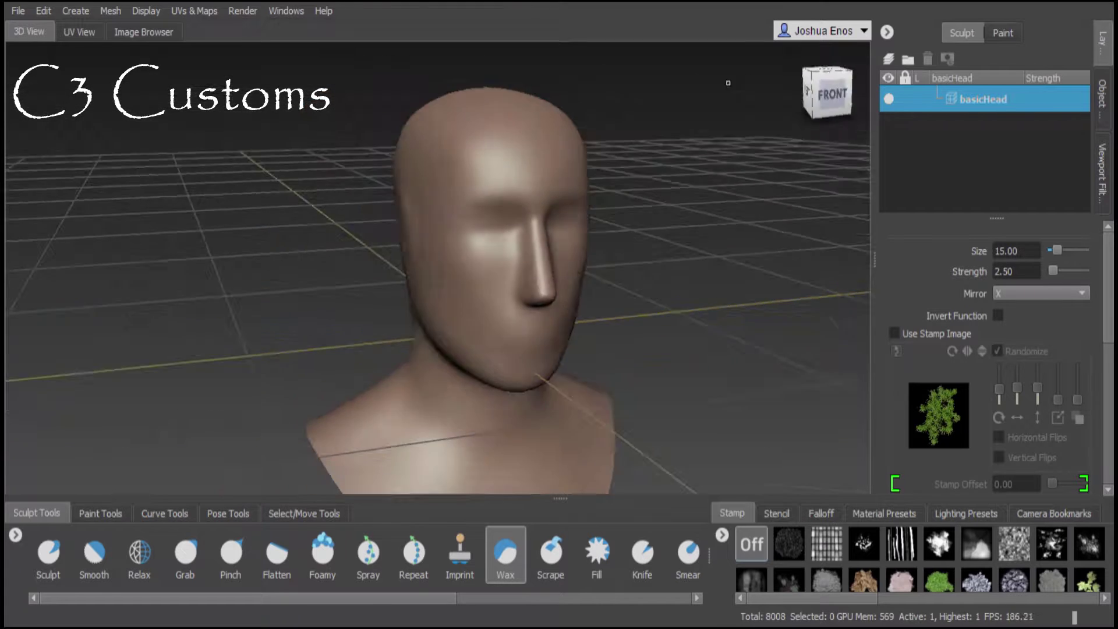
scroll(399, 288, "up", 3)
scroll(400, 287, "up", 3)
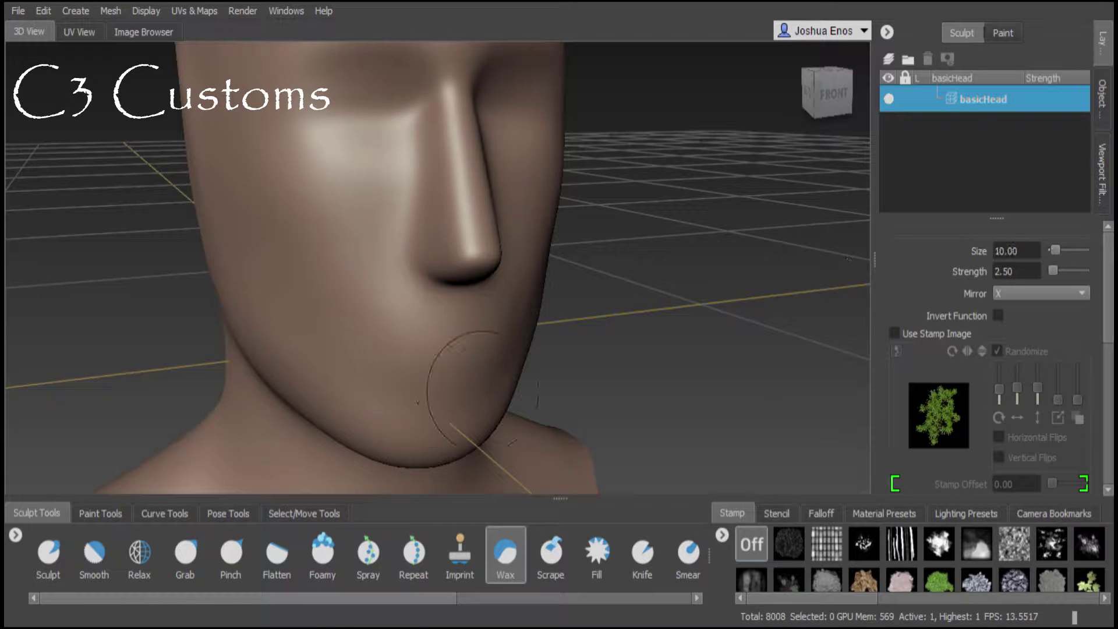
left_click_drag(466, 389, 360, 351)
key("ctrl+z")
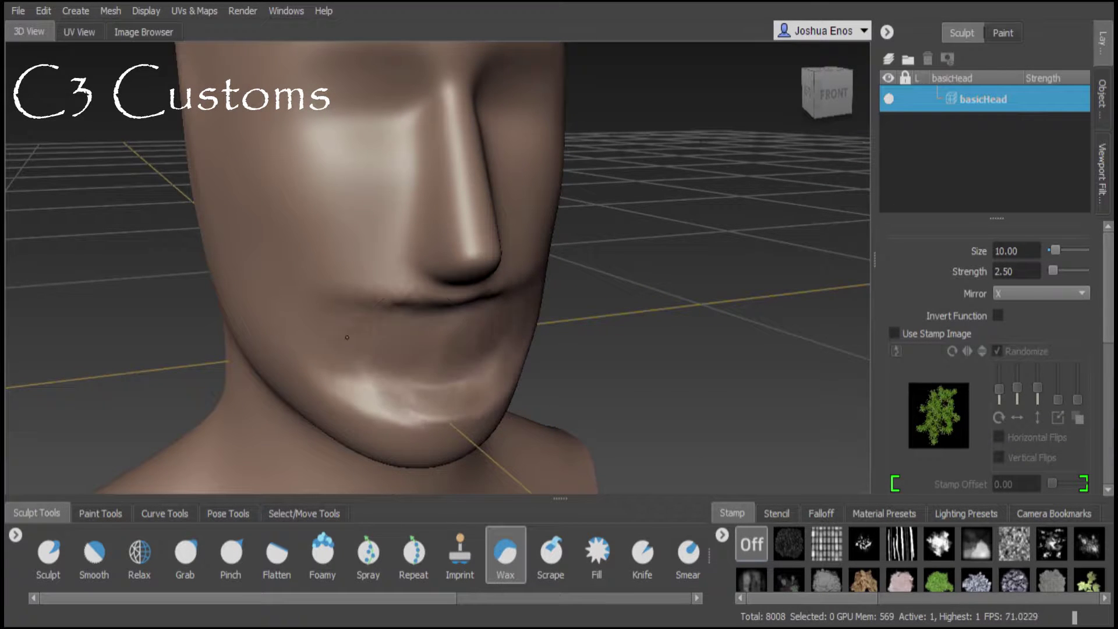
Carve the mouth crease deeper with three Sculpt brush strokes.
left_click(48, 553)
left_click_drag(373, 326, 501, 303)
left_click_drag(326, 350, 454, 326)
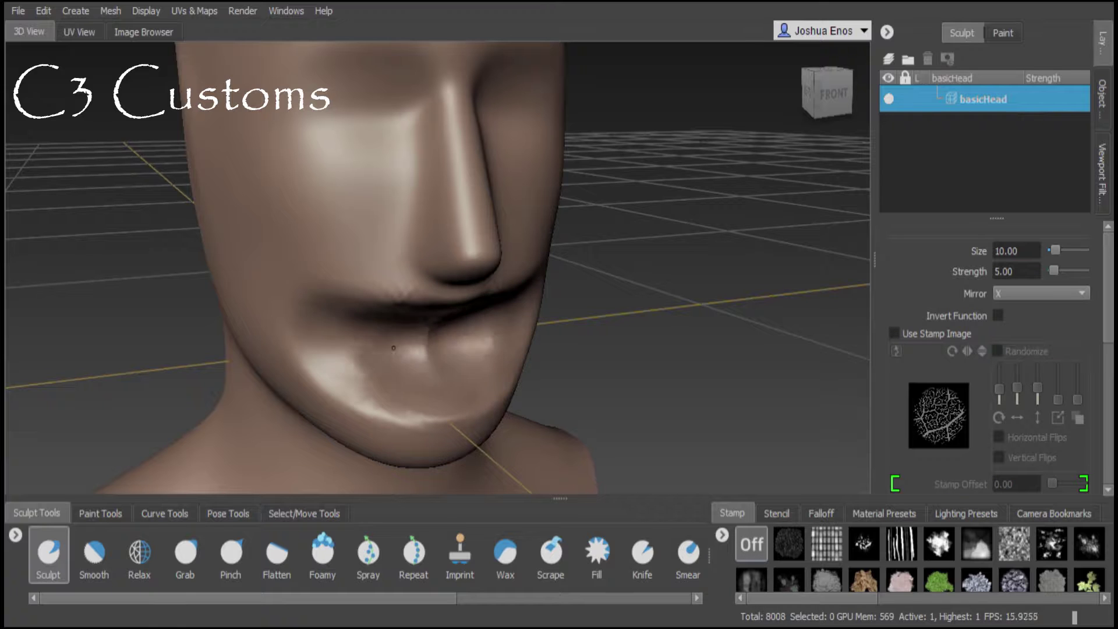
left_click_drag(291, 315, 524, 297)
Subdivide the head another level and smooth the lips and mouth crease.
key("shift+d")
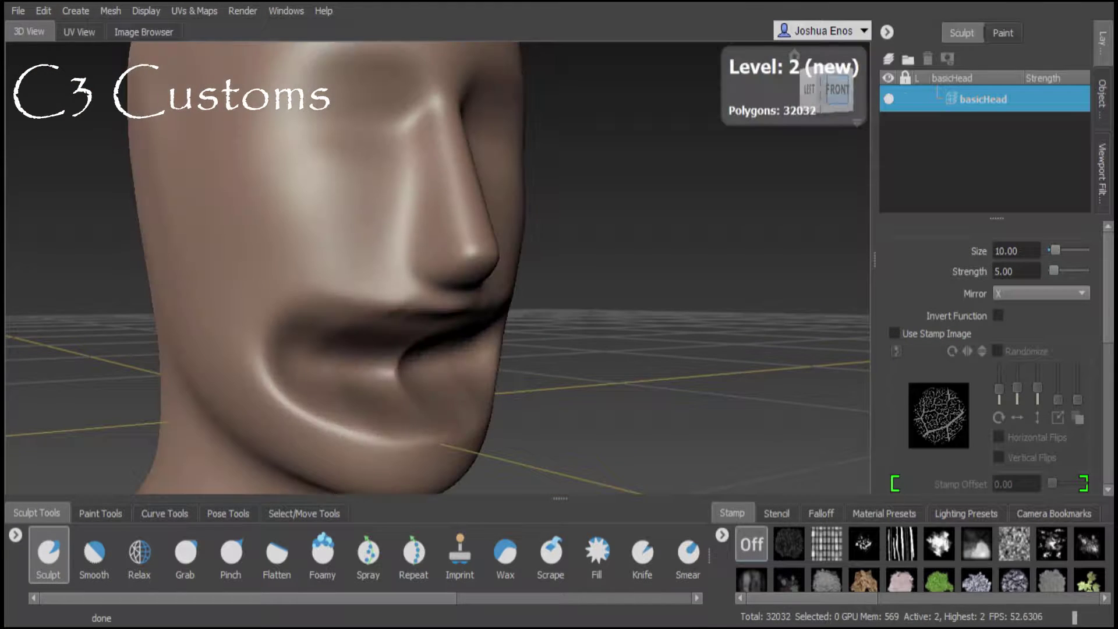
mouse_move(350, 350)
left_mouse_down("alt")
mouse_move(399, 419)
mouse_move(312, 338)
left_mouse_up("alt")
mouse_move(439, 460)
left_mouse_down("shift")
mouse_move(385, 397)
mouse_move(407, 315)
mouse_move(326, 420)
mouse_move(291, 378)
mouse_move(326, 408)
mouse_move(408, 350)
left_mouse_up("shift")
Add a new sculpt layer and reshape the lips on it with the Sculpt brush.
left_click(48, 552)
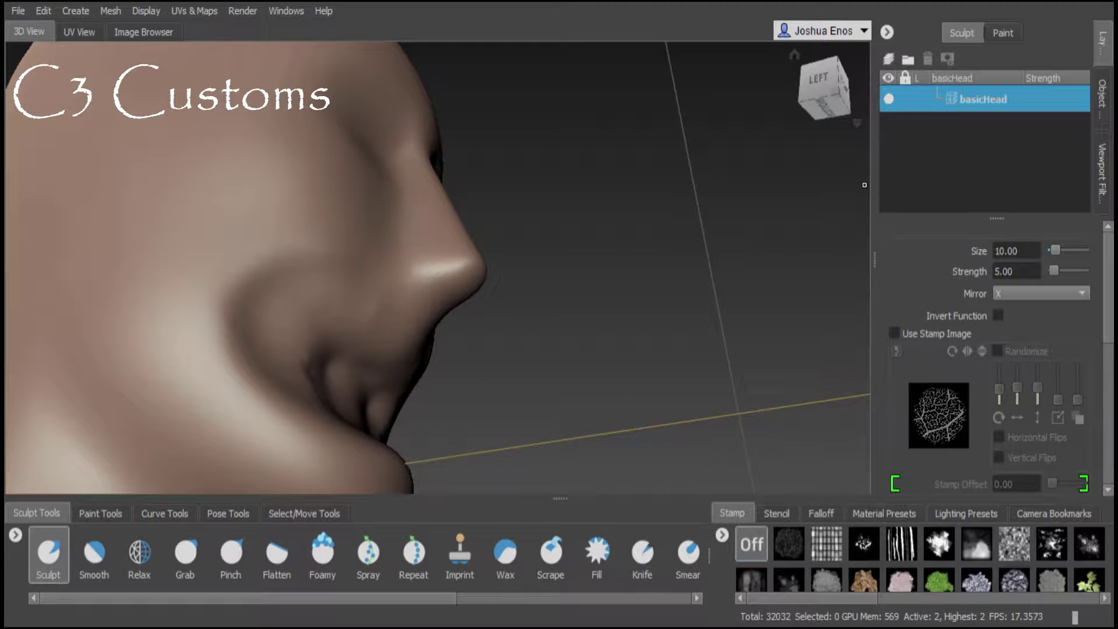
left_click(1102, 99)
left_click(1102, 42)
left_click(889, 59)
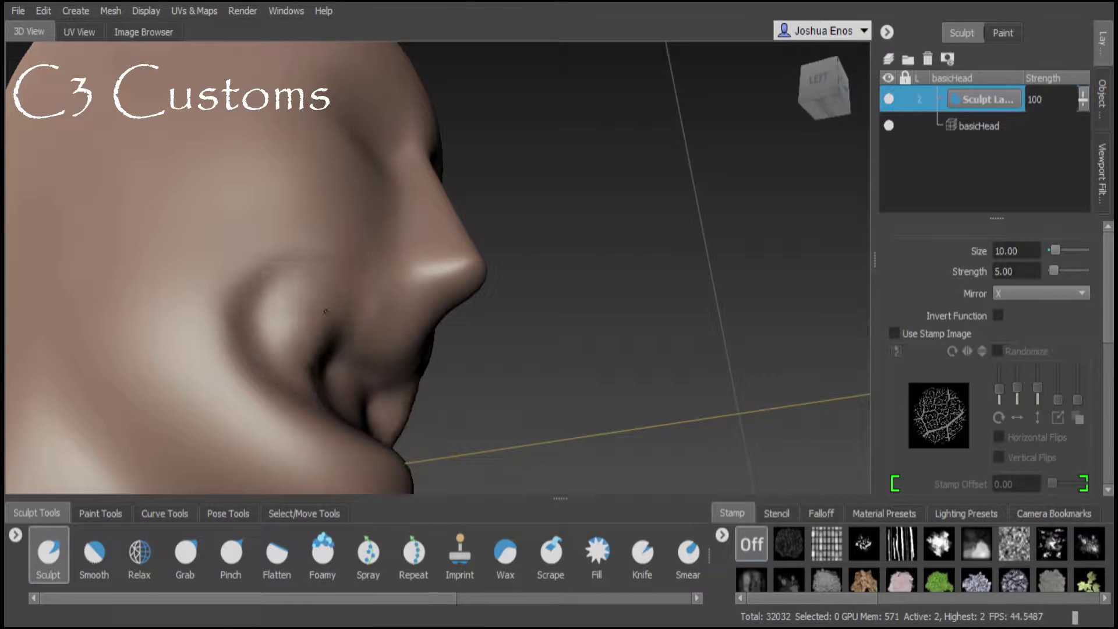
mouse_move(349, 361)
left_mouse_down()
mouse_move(420, 445)
mouse_move(574, 429)
mouse_move(376, 346)
mouse_move(524, 291)
left_mouse_up()
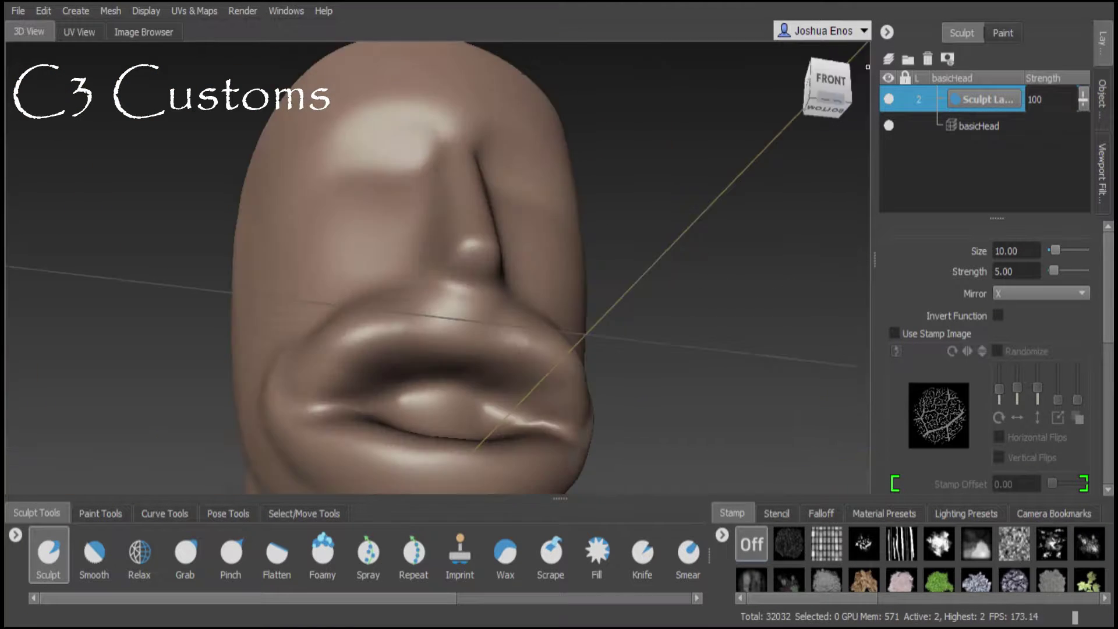
Subdivide to level 3, add another sculpt layer and work the face with Wax, Flatten and Sculpt.
key("shift+d")
left_click(889, 58)
left_click_drag(326, 373, 346, 315, "alt")
left_click(505, 553)
left_click_drag(443, 326, 400, 387, "alt")
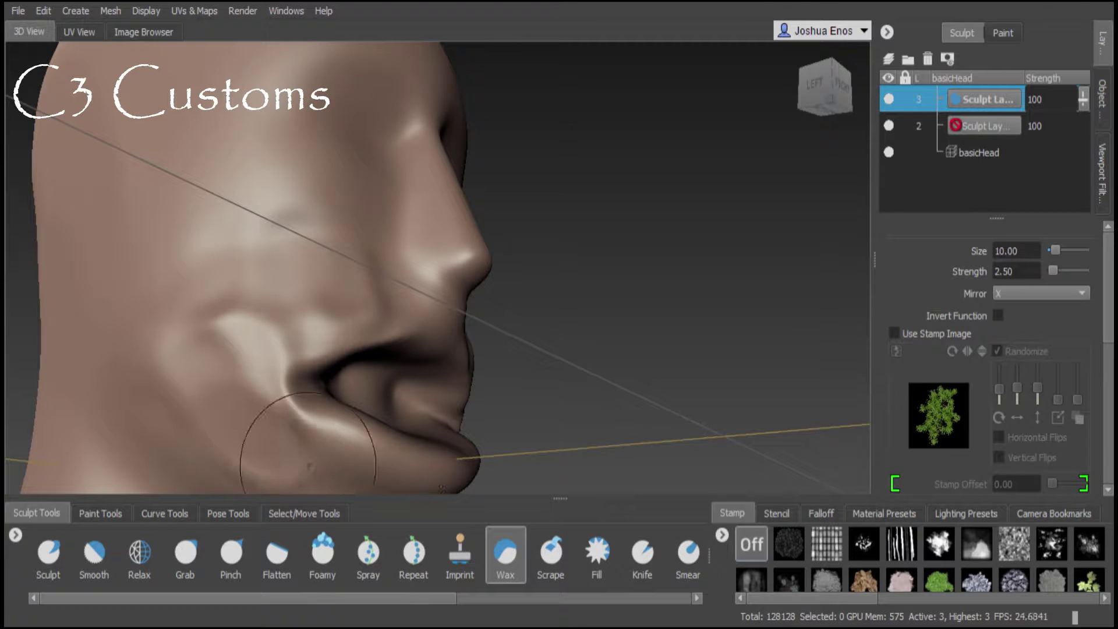
left_click(276, 554)
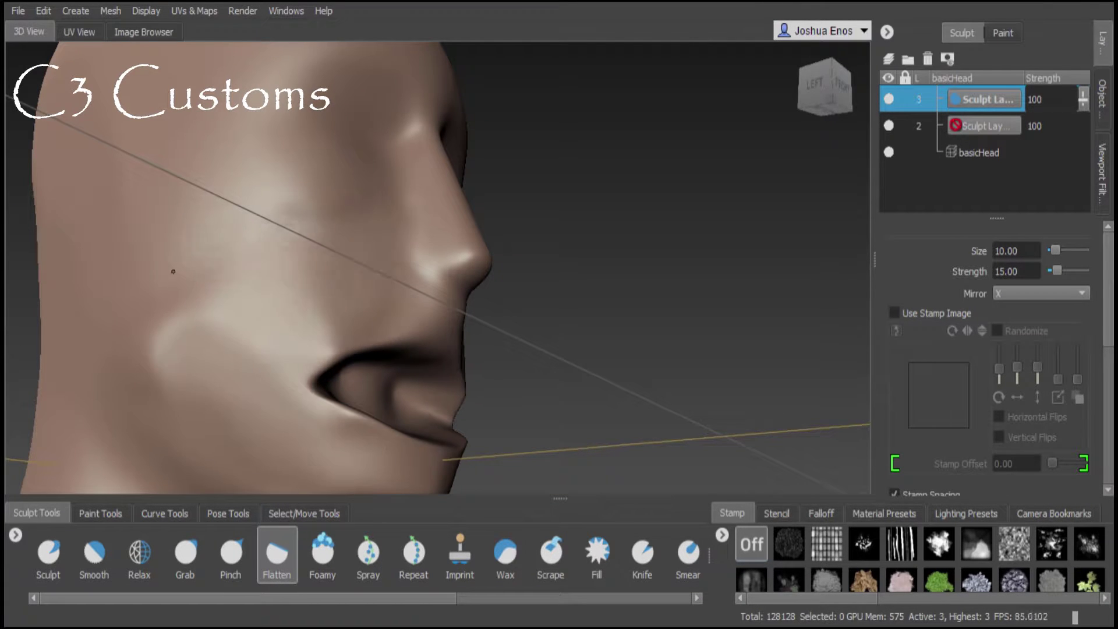
mouse_move(262, 349)
left_mouse_down("alt")
mouse_move(660, 86)
mouse_move(554, 175)
left_mouse_up("alt")
left_click(48, 553)
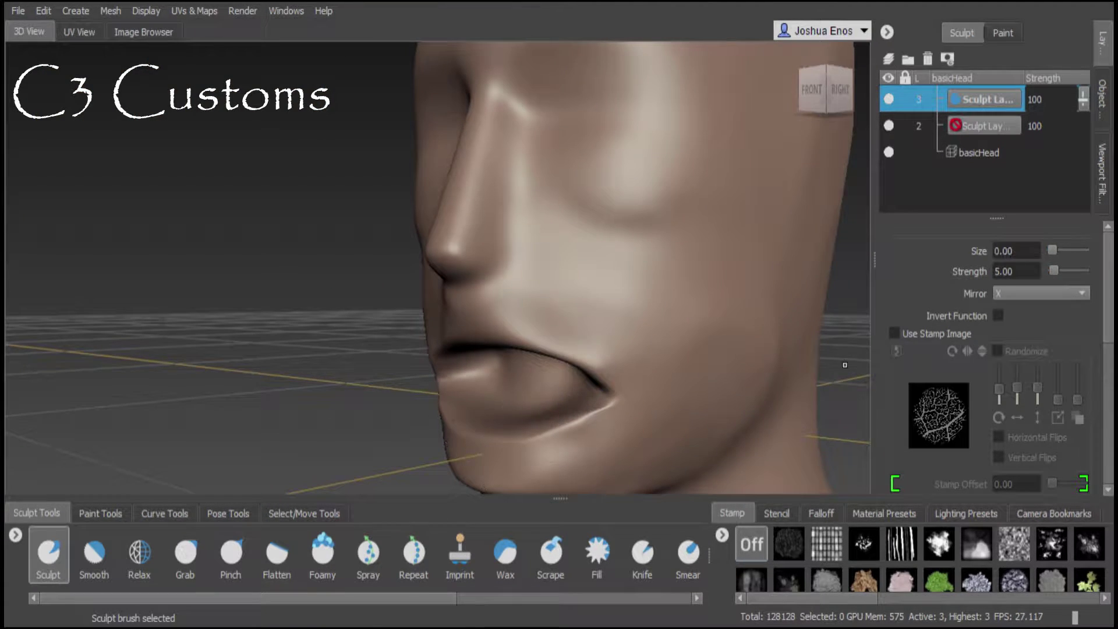
Step down to the lowest subdivision level and delete the head mesh.
key("Page_Down")
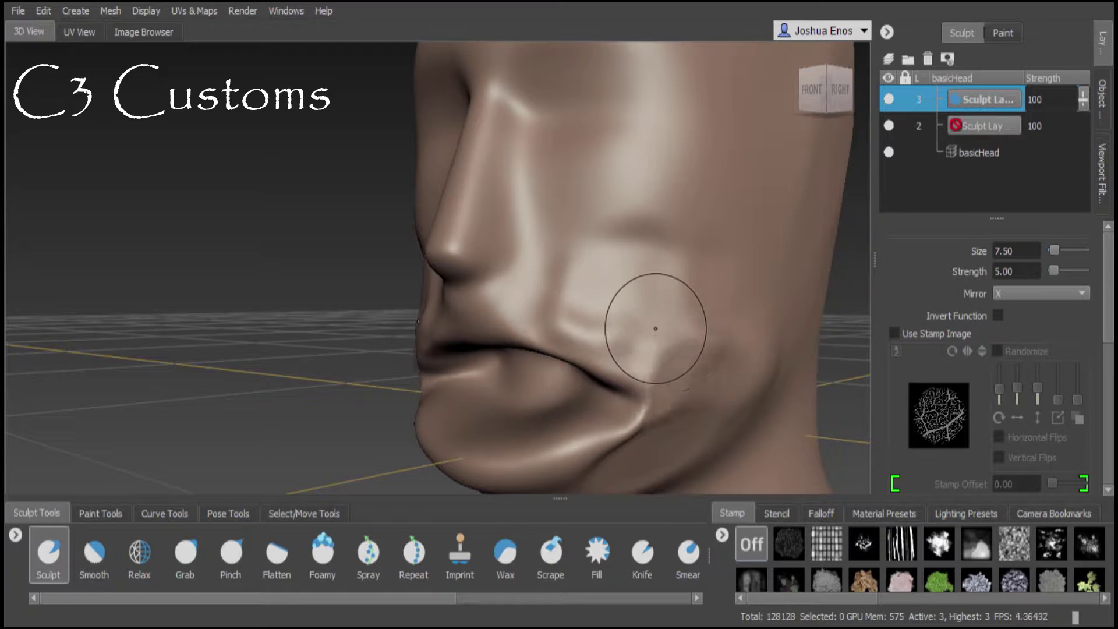
left_click_drag(655, 338, 586, 249, "alt")
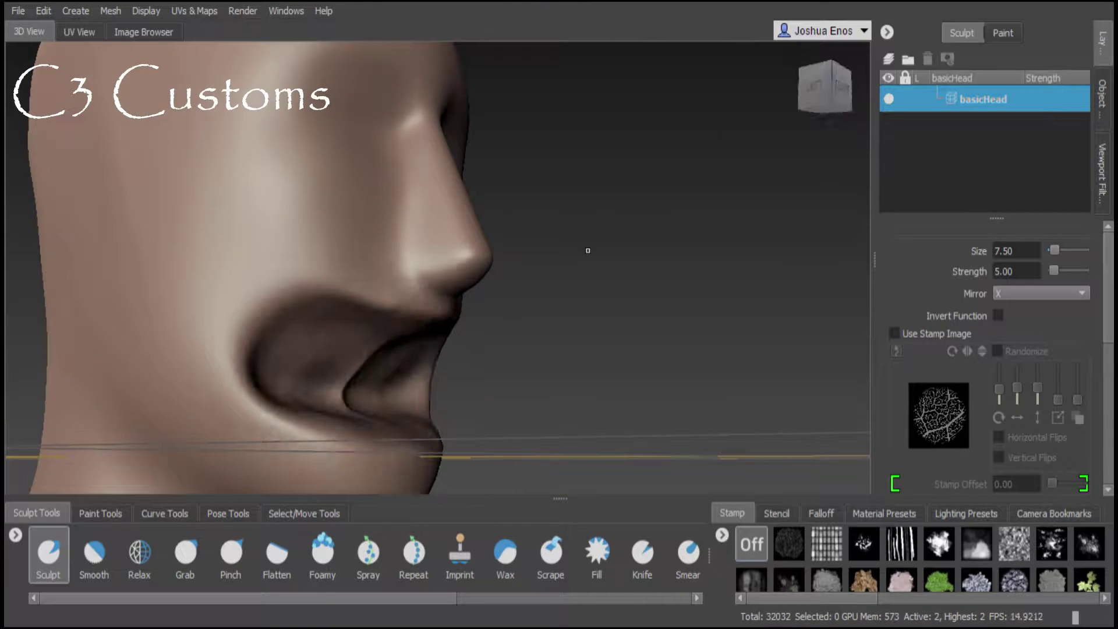
key("Page_Down")
left_click_drag(676, 273, 654, 299, "alt")
key("Delete")
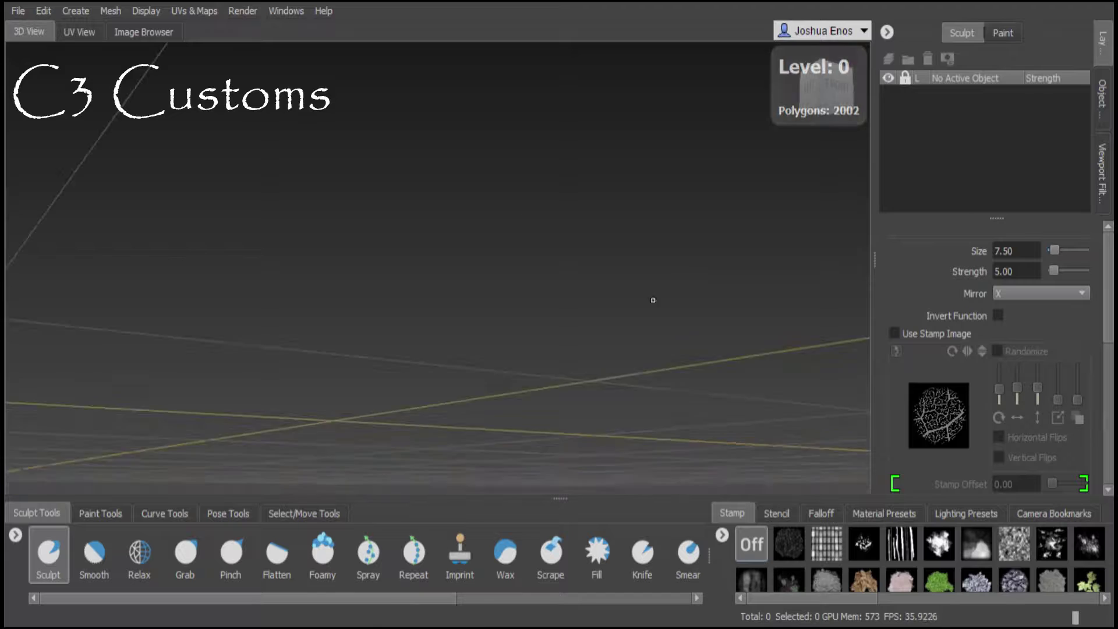
Restore the deleted head with Ctrl+Z and ready the Rotate tool for the skull.
key("ctrl+z")
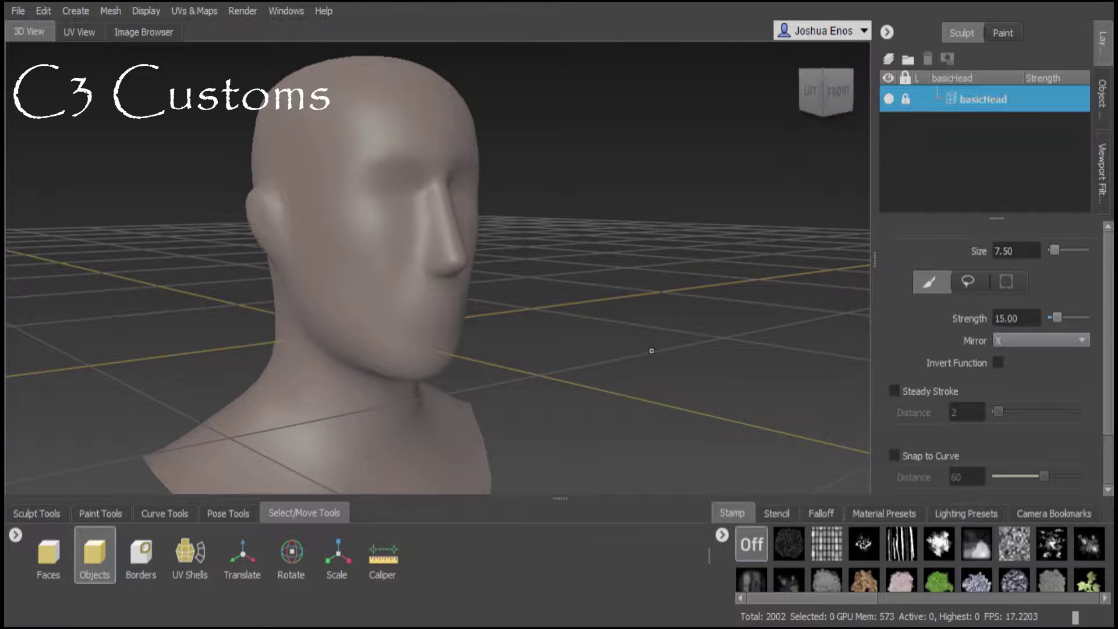
left_click_drag(381, 361, 150, 56, "alt")
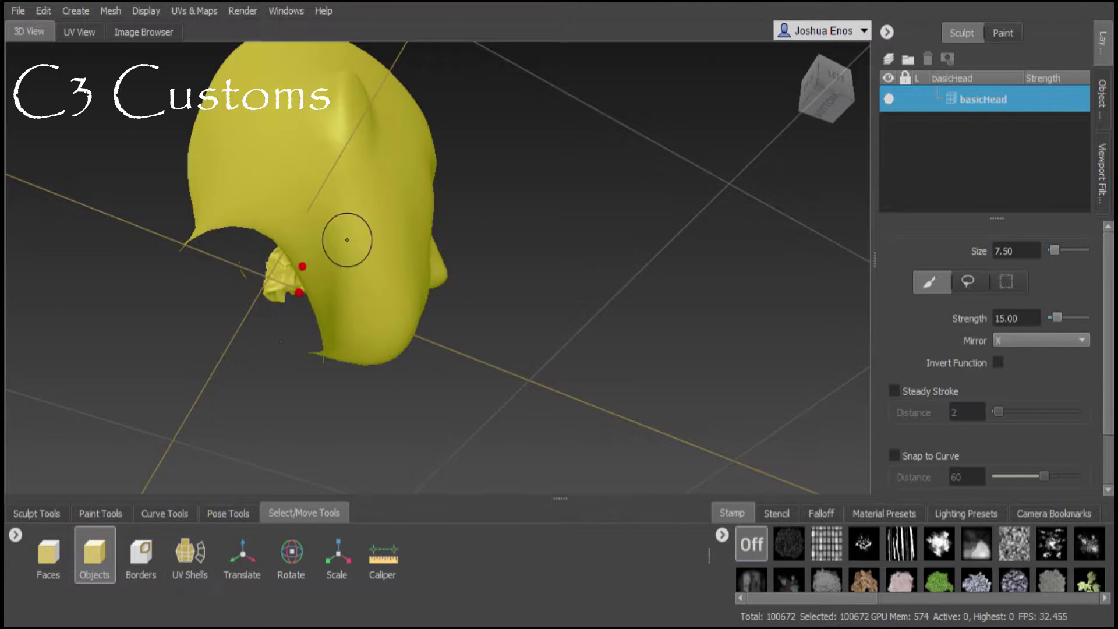
left_click(835, 75)
left_click(291, 553)
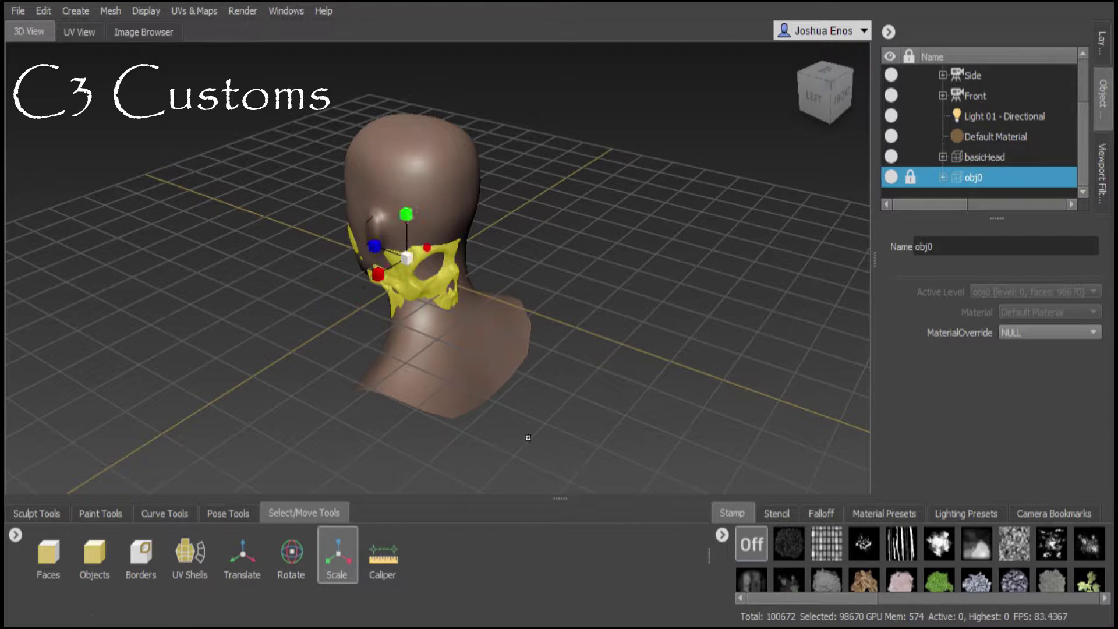
Rotate the skull to face the same direction as the head.
key("e")
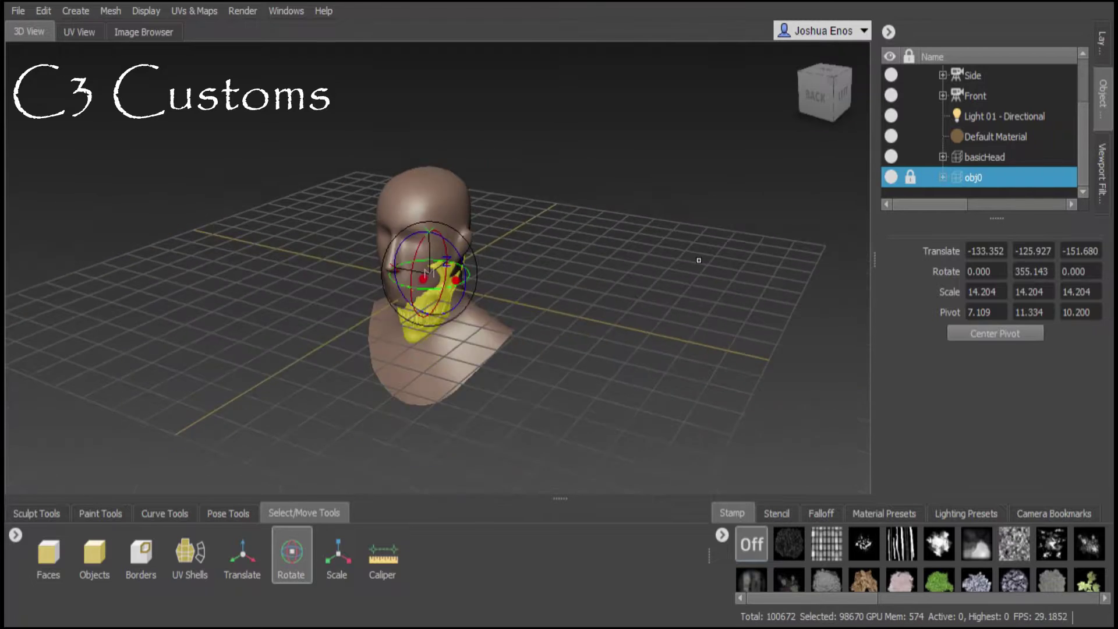
key("w")
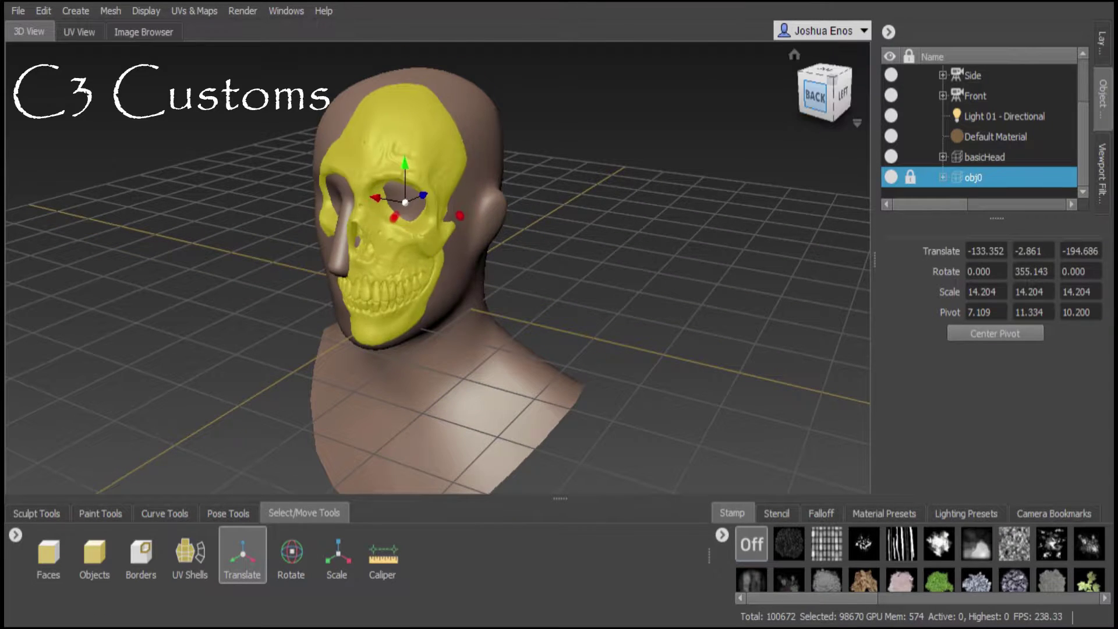
left_click(815, 93)
key("e")
left_click_drag(483, 173, 443, 173)
left_click_drag(524, 350, 408, 326, "alt")
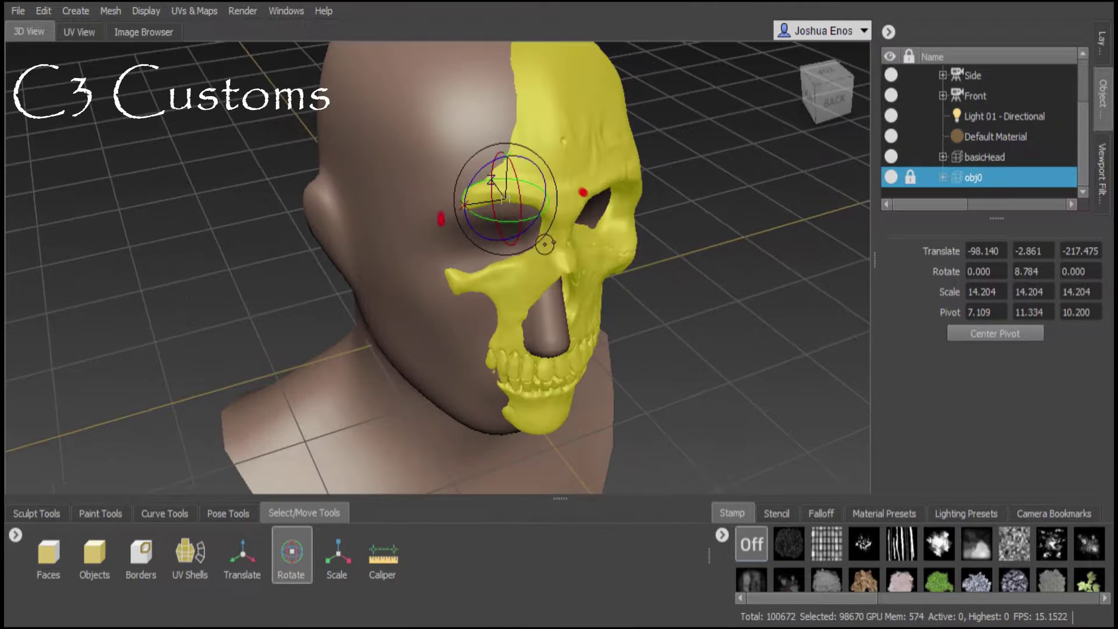
Move the skull into the face, enlarge it, and settle it under the brow.
key("w")
mouse_move(442, 210)
left_mouse_down()
mouse_move(460, 198)
mouse_move(510, 217)
left_mouse_up()
key("r")
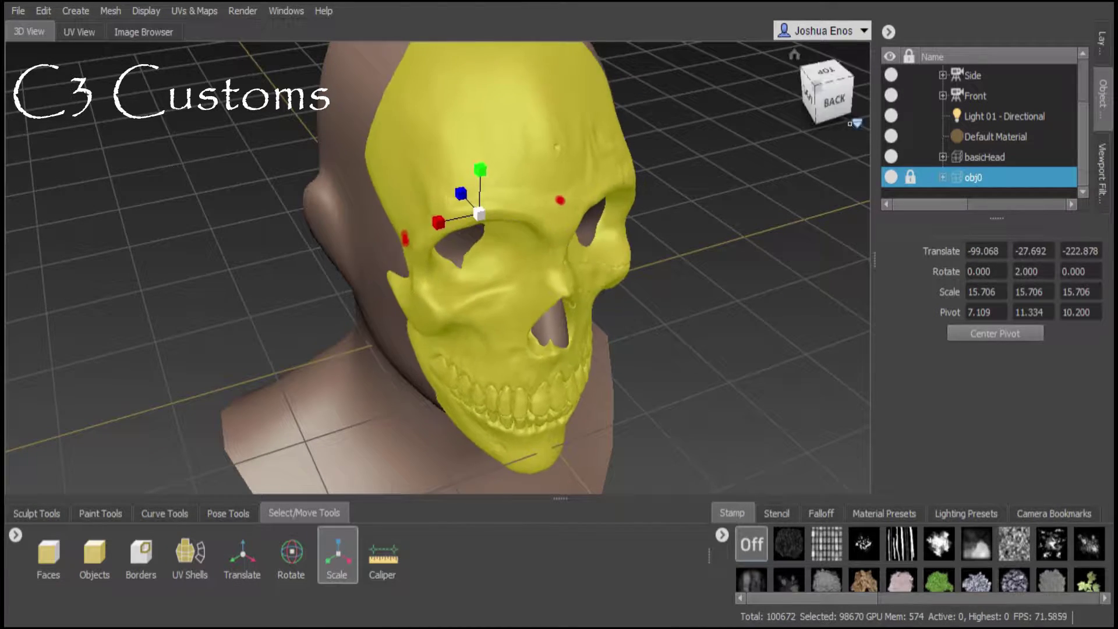
left_click_drag(524, 349, 669, 338, "alt")
key("w")
mouse_move(385, 175)
left_mouse_down()
mouse_move(386, 188)
mouse_move(408, 181)
mouse_move(414, 135)
mouse_move(524, 233)
left_mouse_up()
key("r")
key("w")
Deselect the skull, lock it in the Object List, and return to the Sculpt brush.
left_click(824, 93)
key("e")
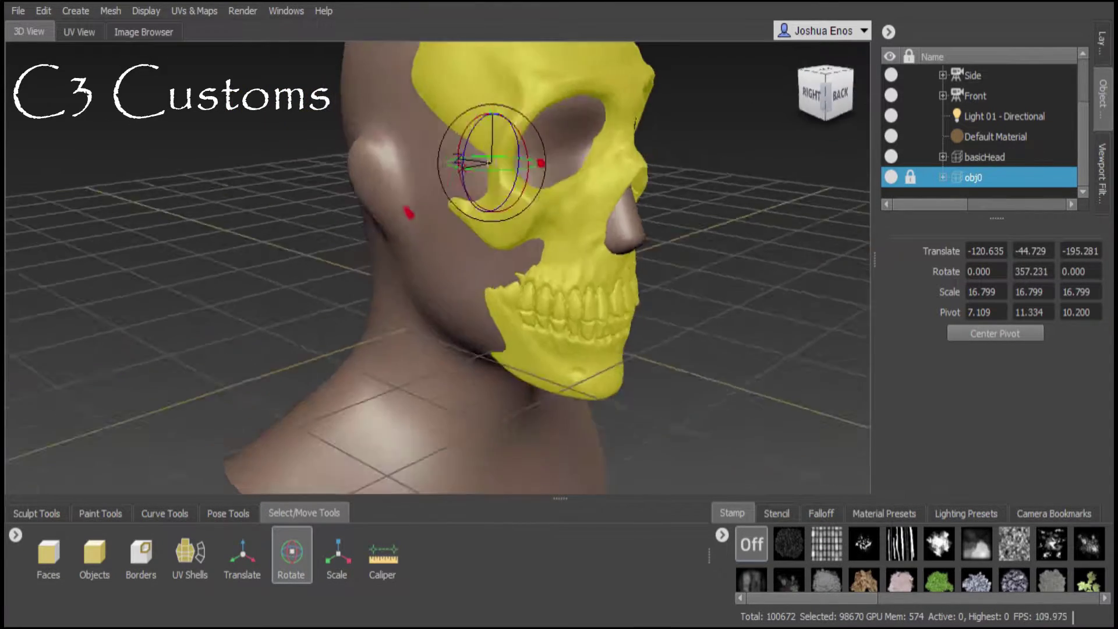
key("Escape")
right_click_drag(437, 262, 408, 262, "alt")
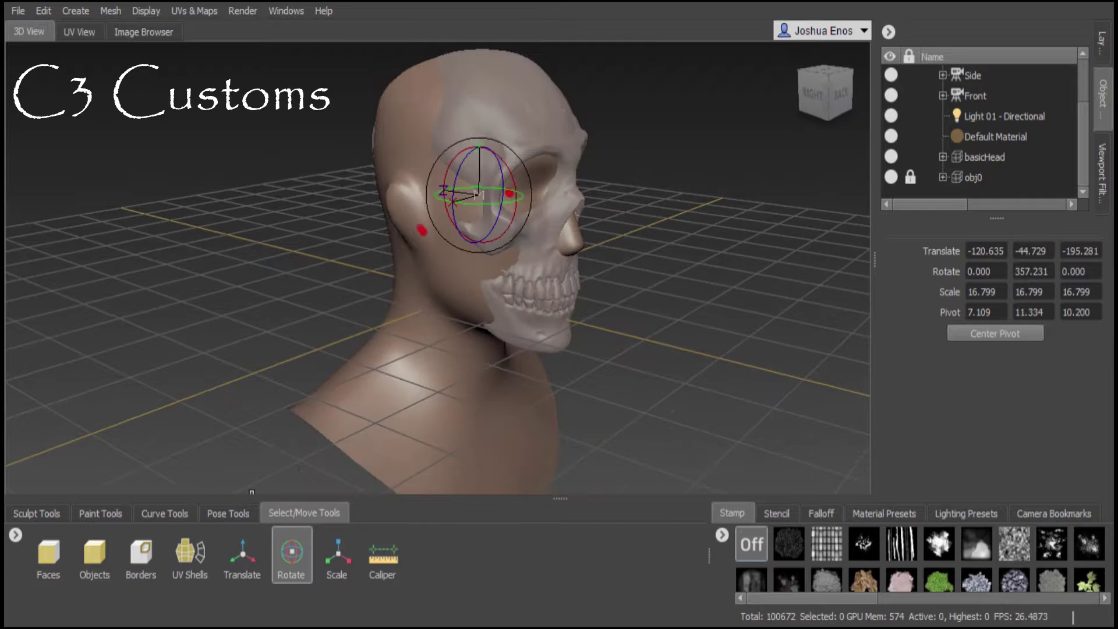
left_click(911, 177)
left_click(36, 512)
left_click(49, 553)
left_click_drag(437, 262, 524, 262, "alt")
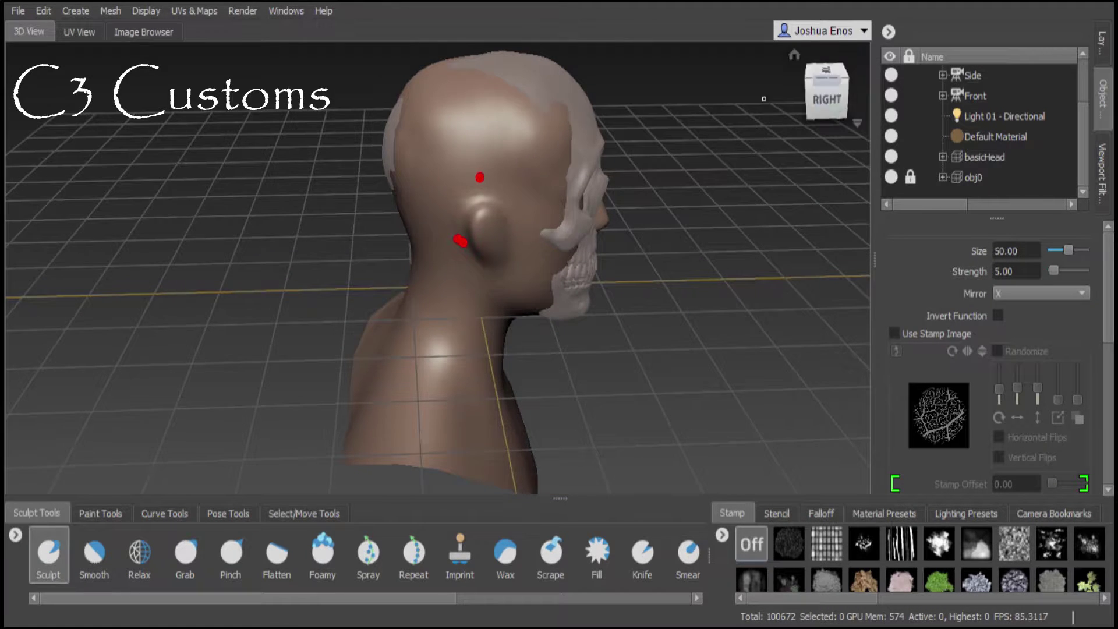
Subdivide the head two more levels while inspecting the face.
left_click_drag(764, 99, 490, 282, "alt")
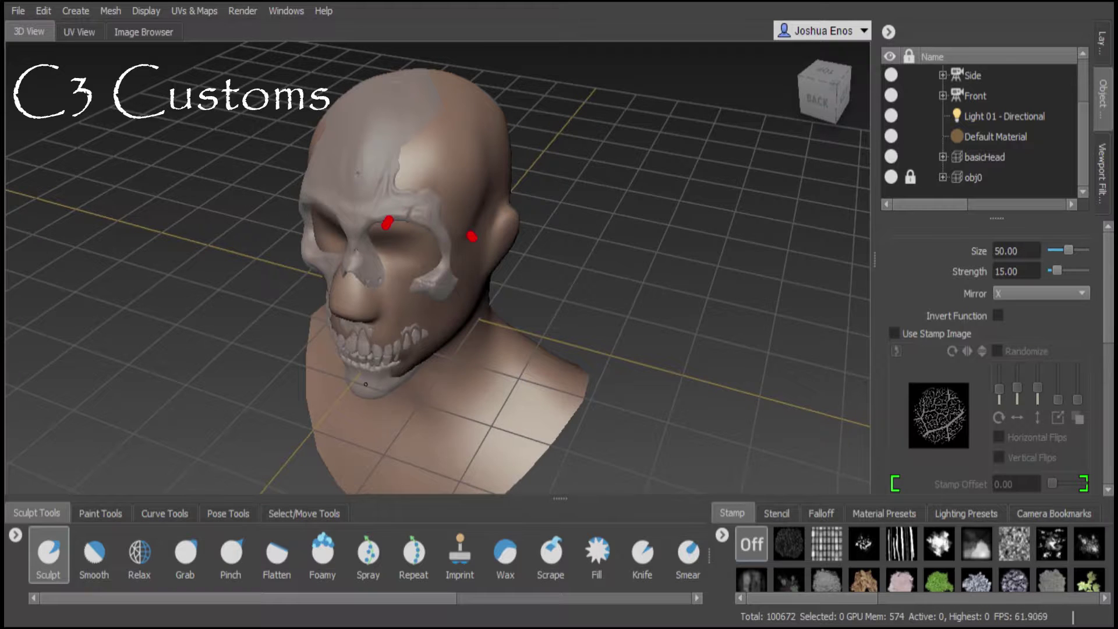
left_click_drag(365, 384, 454, 230, "alt")
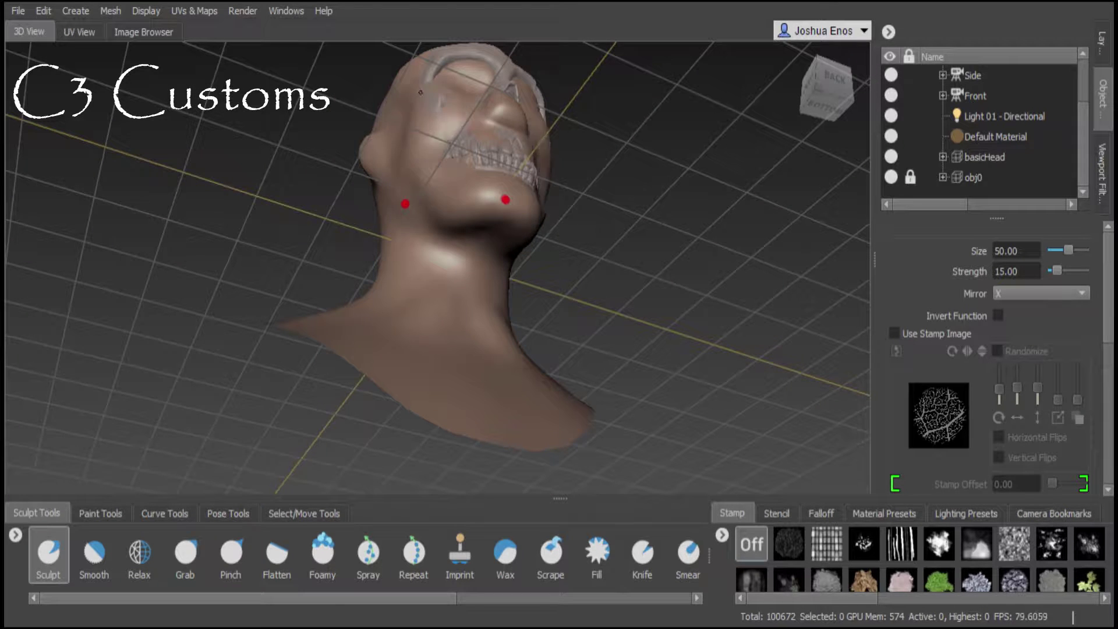
left_click_drag(421, 92, 466, 192, "alt")
key("shift+d")
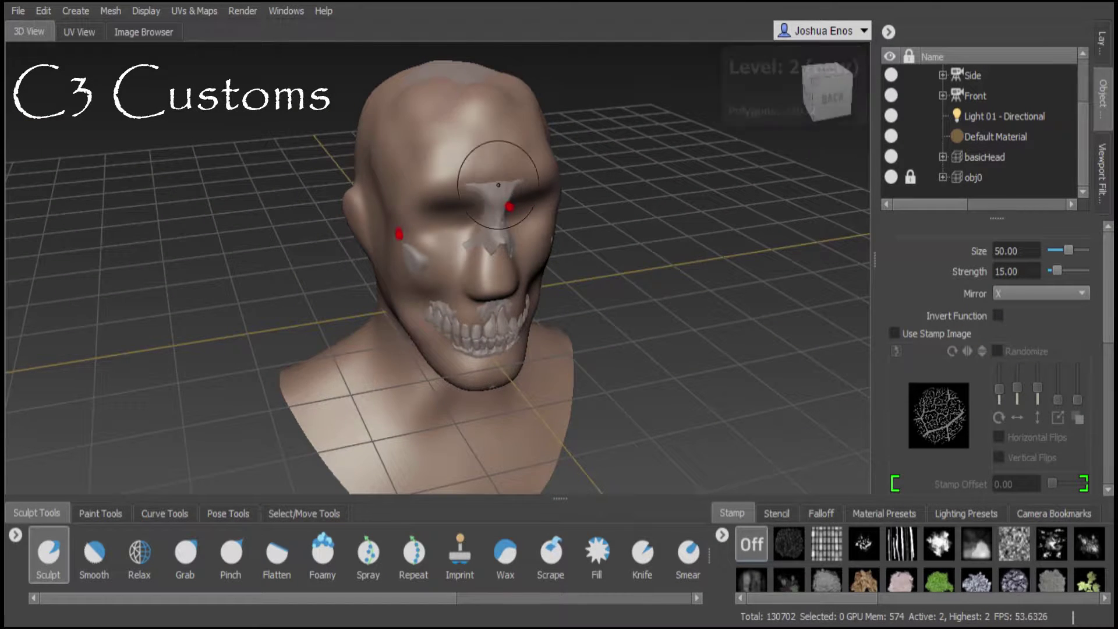
right_click_drag(510, 206, 478, 225, "alt")
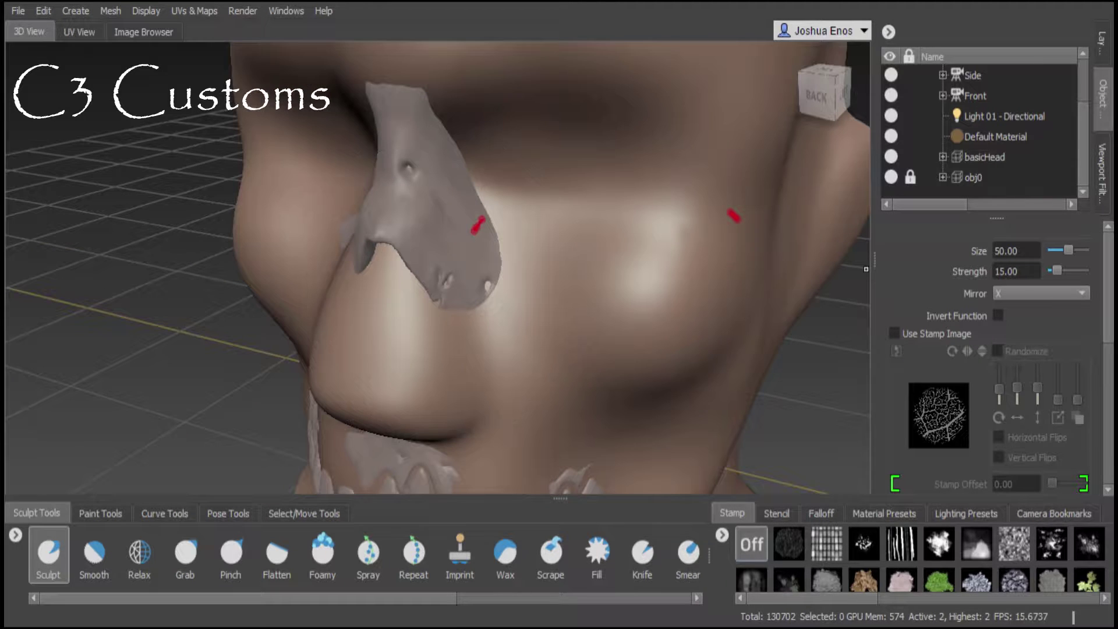
mouse_move(477, 227)
left_mouse_down("alt")
mouse_move(575, 182)
mouse_move(377, 309)
mouse_move(402, 152)
left_mouse_up("alt")
key("shift+d")
Flatten the bridge of the nose and reshape the nose with the Sculpt brush.
key("5")
left_click_drag(384, 280, 408, 58)
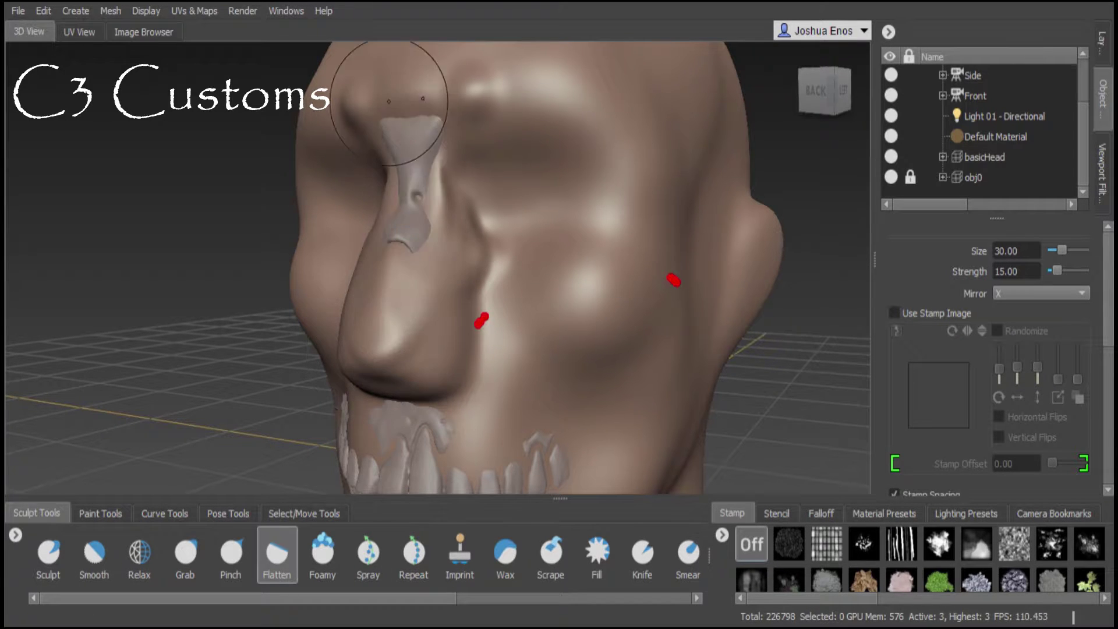
key("1")
mouse_move(408, 192)
left_mouse_down()
mouse_move(419, 105)
mouse_move(125, 449)
mouse_move(262, 349)
mouse_move(403, 275)
mouse_move(408, 292)
mouse_move(362, 303)
mouse_move(425, 325)
mouse_move(484, 325)
mouse_move(349, 361)
mouse_move(571, 251)
mouse_move(326, 384)
mouse_move(592, 241)
mouse_move(258, 364)
left_mouse_up()
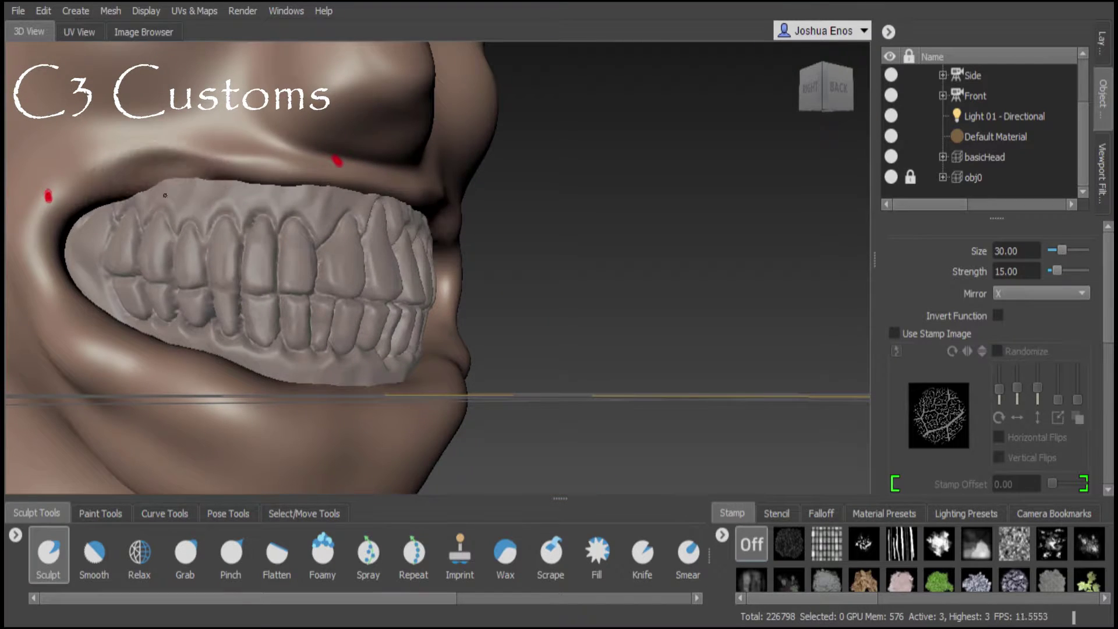
Inspect the eye sockets and nose from several angles, then show the sculpt layers list.
left_click(811, 87)
left_click_drag(442, 262, 314, 257, "alt")
left_click_drag(482, 120, 445, 124, "alt")
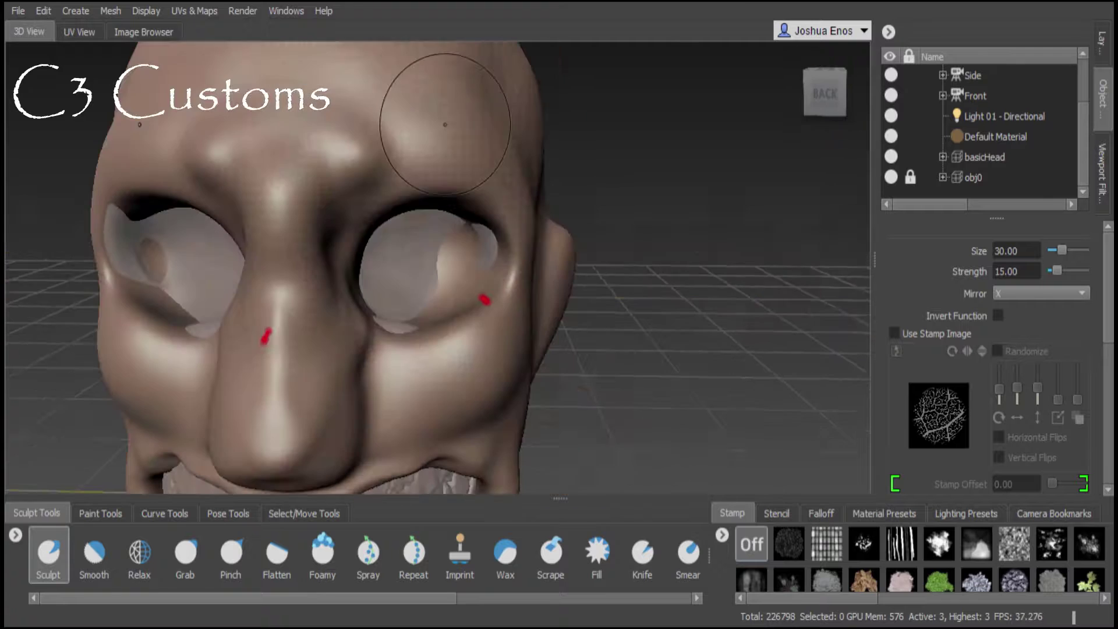
mouse_move(408, 262)
left_mouse_down("alt")
mouse_move(327, 257)
mouse_move(361, 221)
mouse_move(326, 256)
mouse_move(450, 247)
left_mouse_up("alt")
left_click(1103, 41)
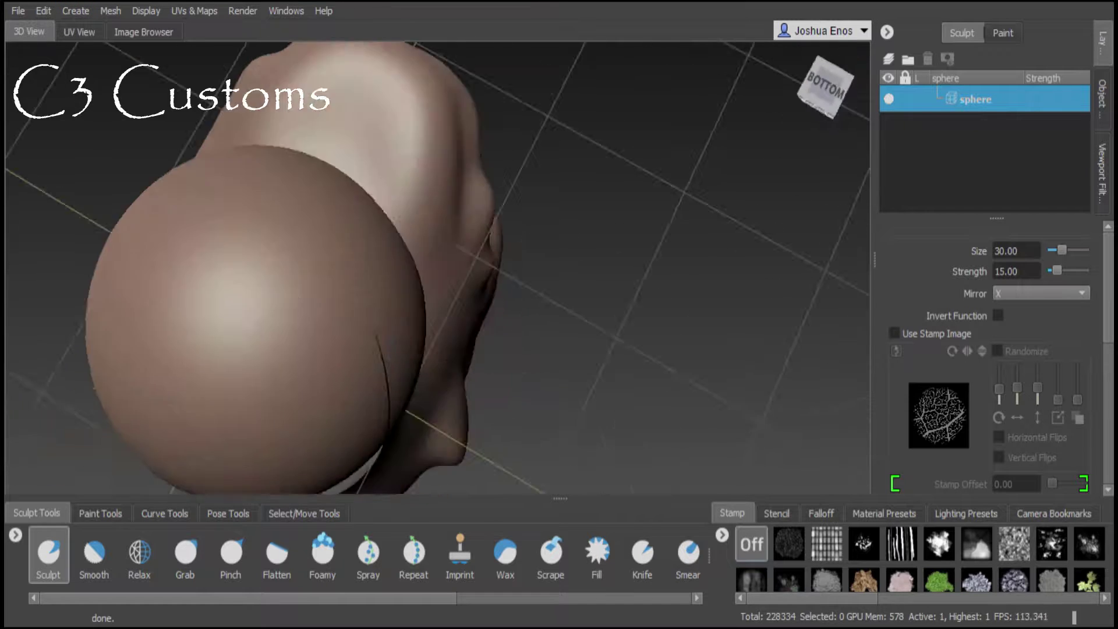
Shrink the sphere and move it into the eye socket.
key("r")
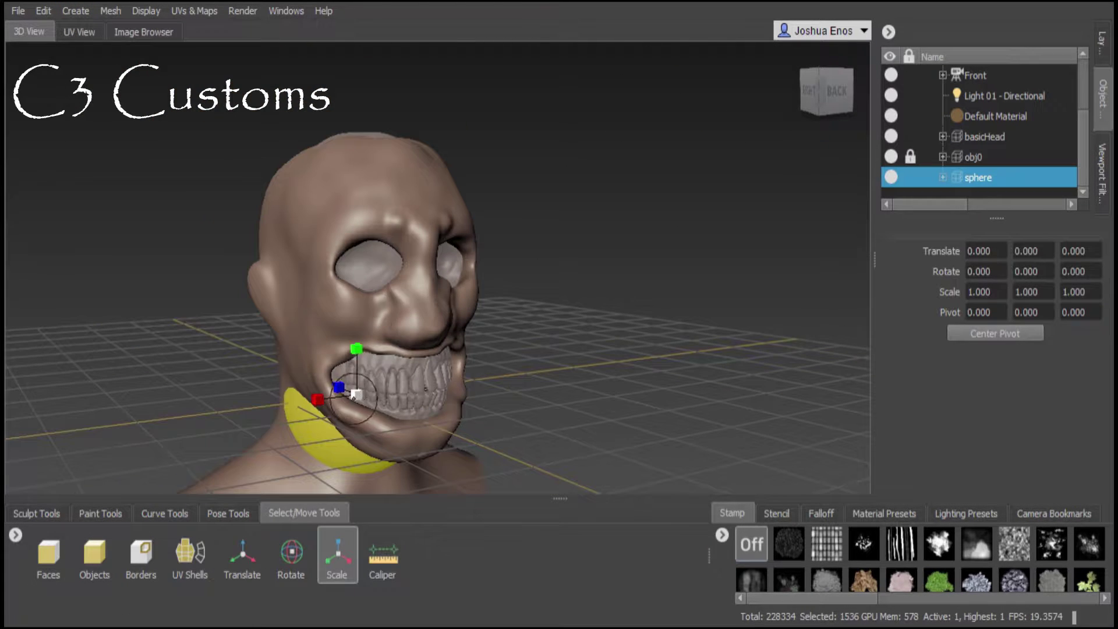
key("w")
mouse_move(364, 365)
left_mouse_down()
mouse_move(368, 275)
mouse_move(407, 274)
left_mouse_up()
key("r")
key("w")
key("f")
mouse_move(531, 250)
left_mouse_down()
mouse_move(419, 265)
mouse_move(462, 244)
left_mouse_up()
key("r")
key("w")
Adjust the eyeball's position and enlarge it to fill the socket.
left_click_drag(294, 293, 315, 292)
key("r")
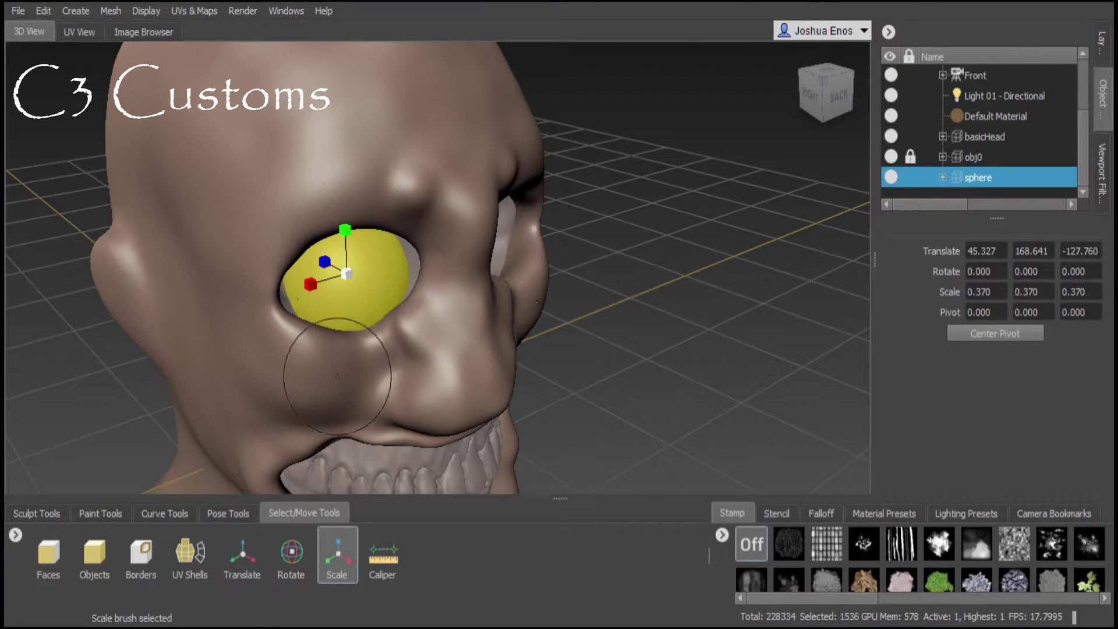
left_click_drag(432, 278, 450, 253)
key("w")
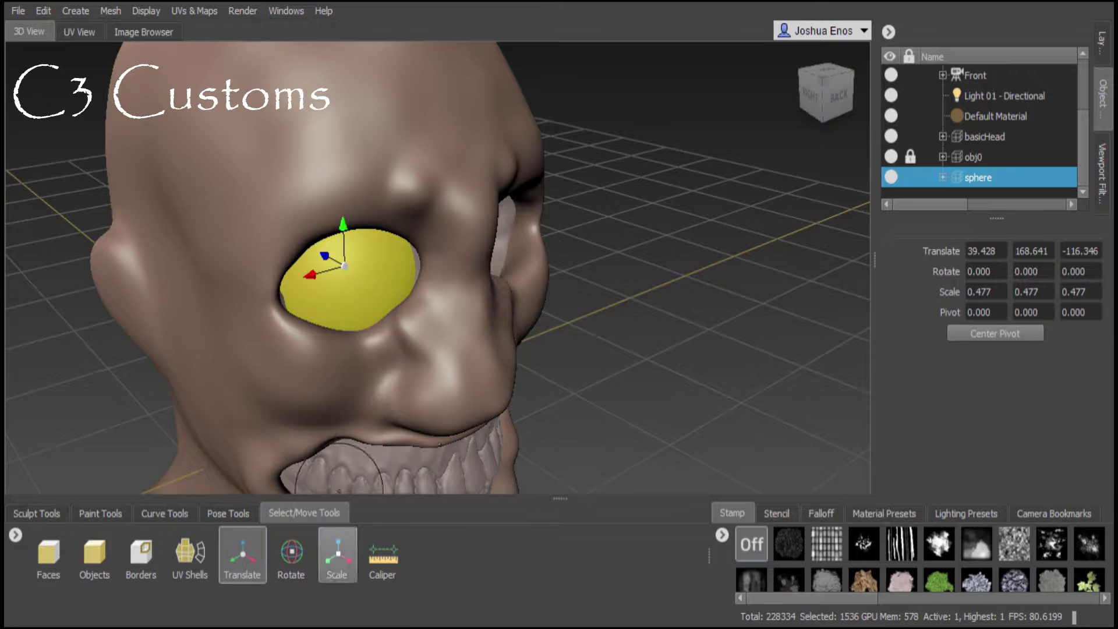
mouse_move(302, 292)
left_mouse_down()
mouse_move(317, 281)
mouse_move(317, 250)
mouse_move(248, 44)
left_mouse_up()
Place the mirrored eyeball copy in the other socket and subdivide both spheres.
key("w")
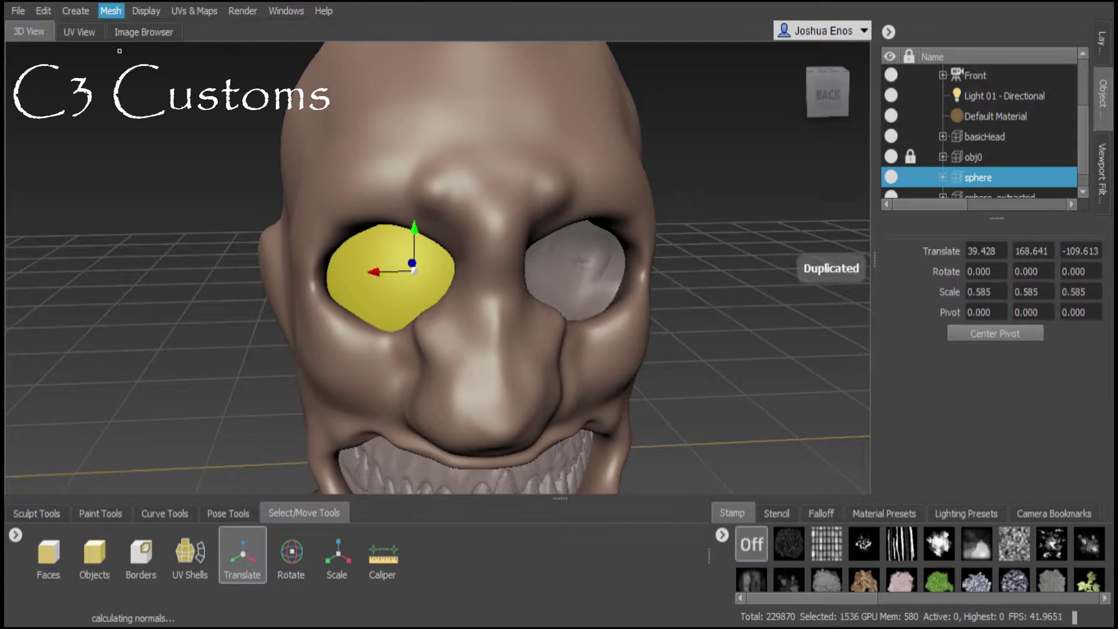
left_click_drag(119, 51, 868, 213, "alt")
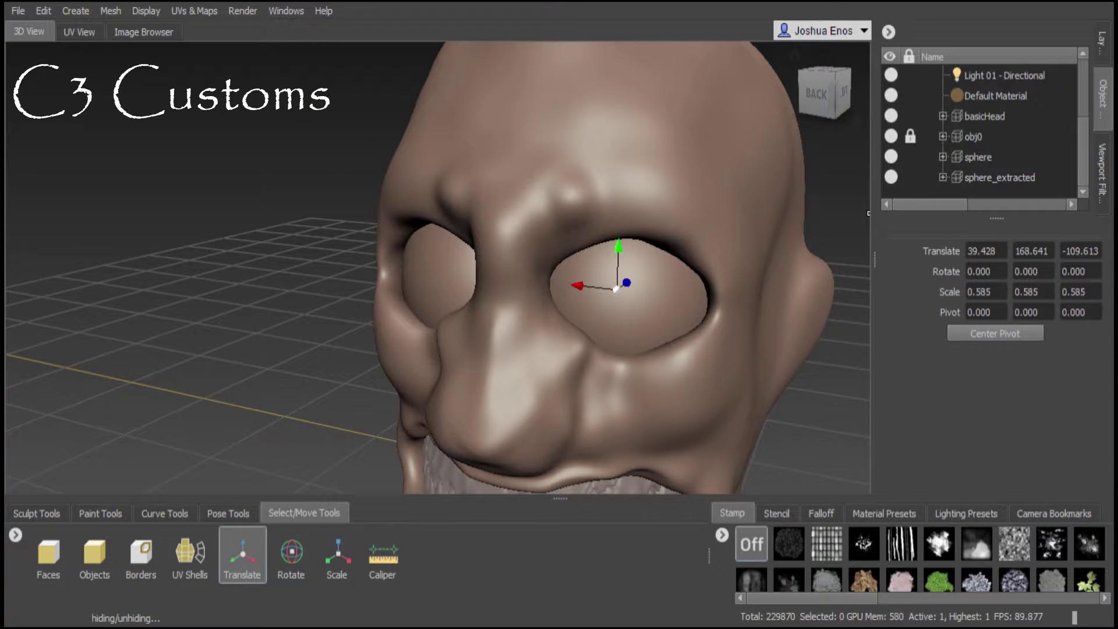
key("shift+d")
key("shift+d")
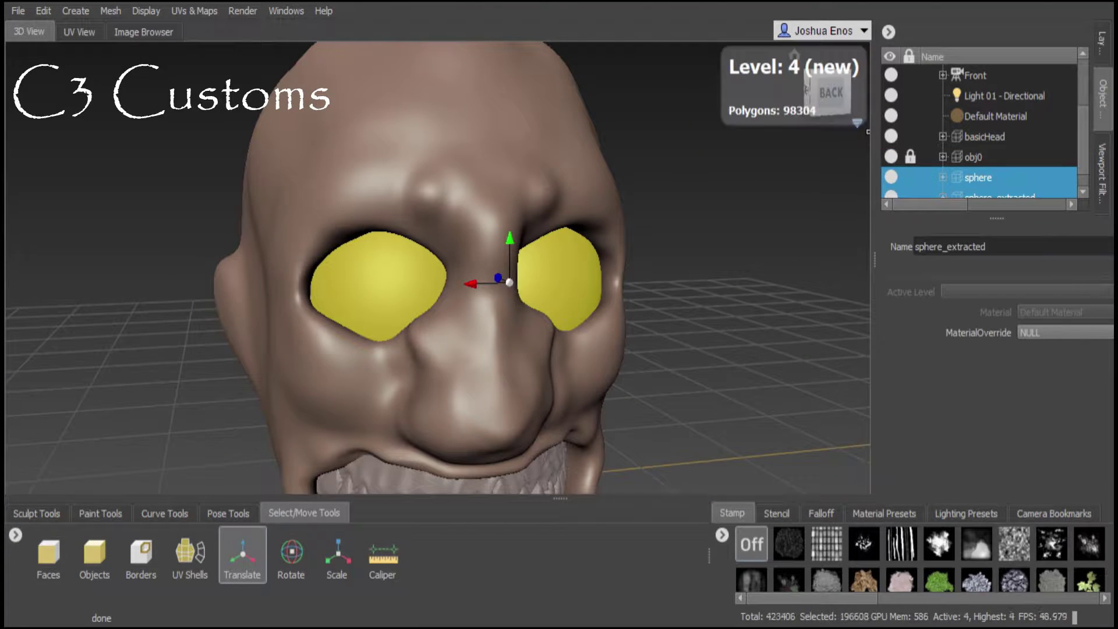
mouse_move(616, 289)
left_mouse_down("alt")
mouse_move(350, 238)
mouse_move(256, 493)
left_mouse_up("alt")
key("1")
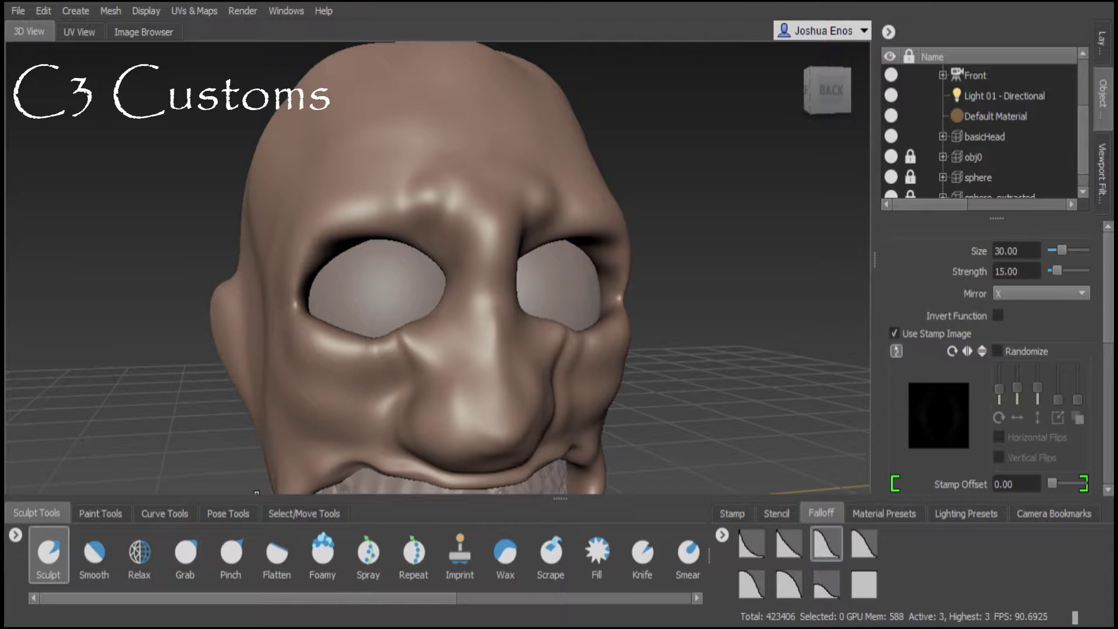
left_click_drag(256, 494, 256, 424)
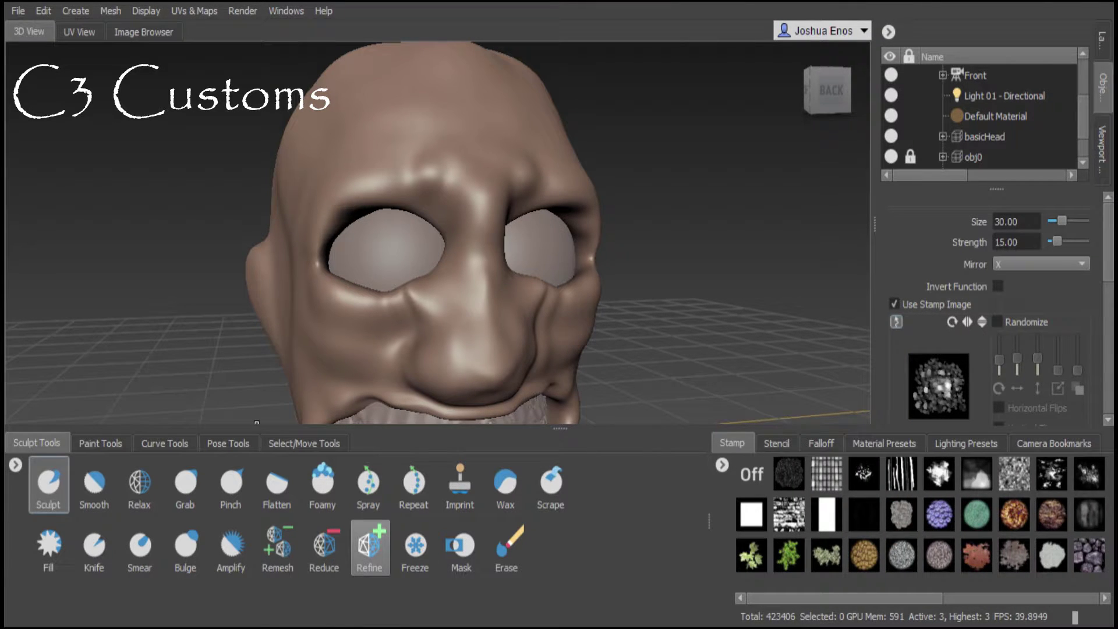
Pick the Knife crease tool, subdivide the head and add a new wrinkle sculpt layer.
left_click(370, 546)
left_click(94, 546)
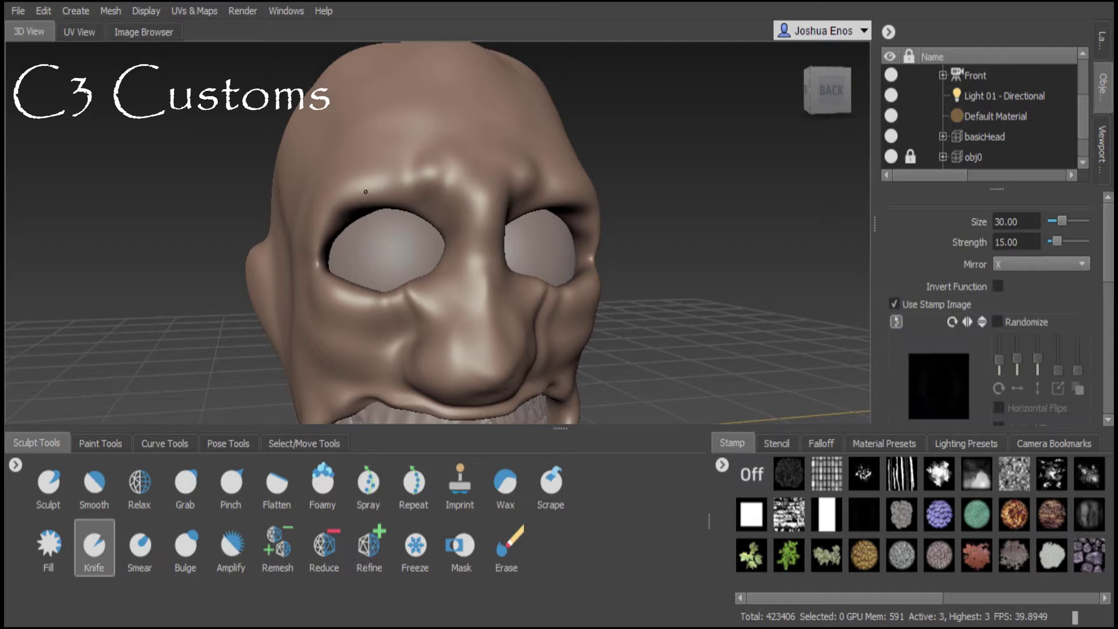
scroll(840, 201, "up", 2)
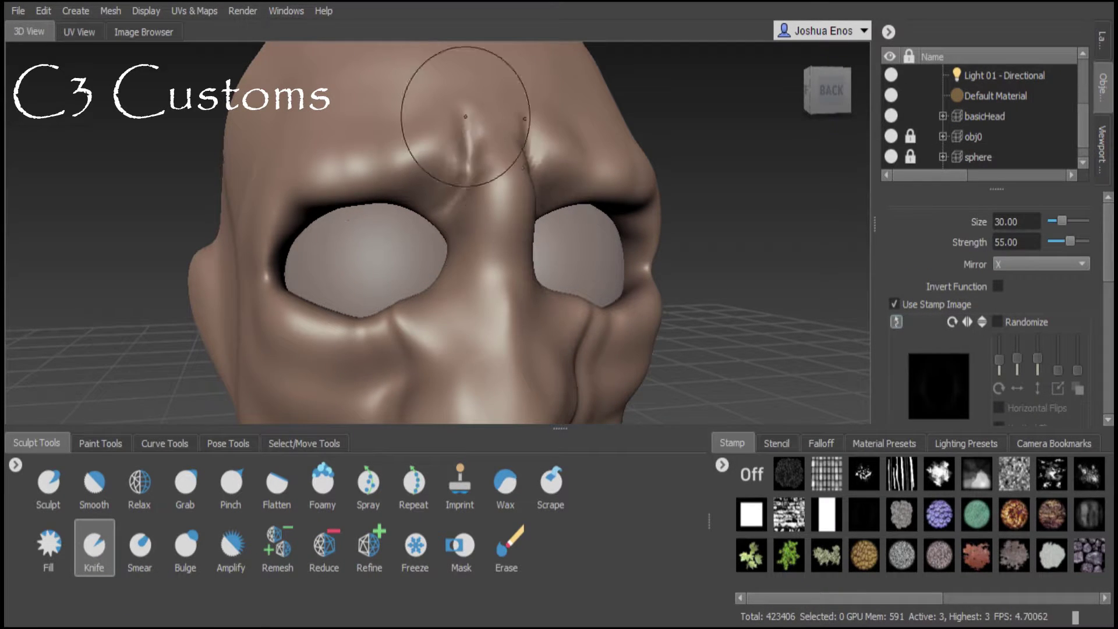
key("shift+d")
left_click(474, 250)
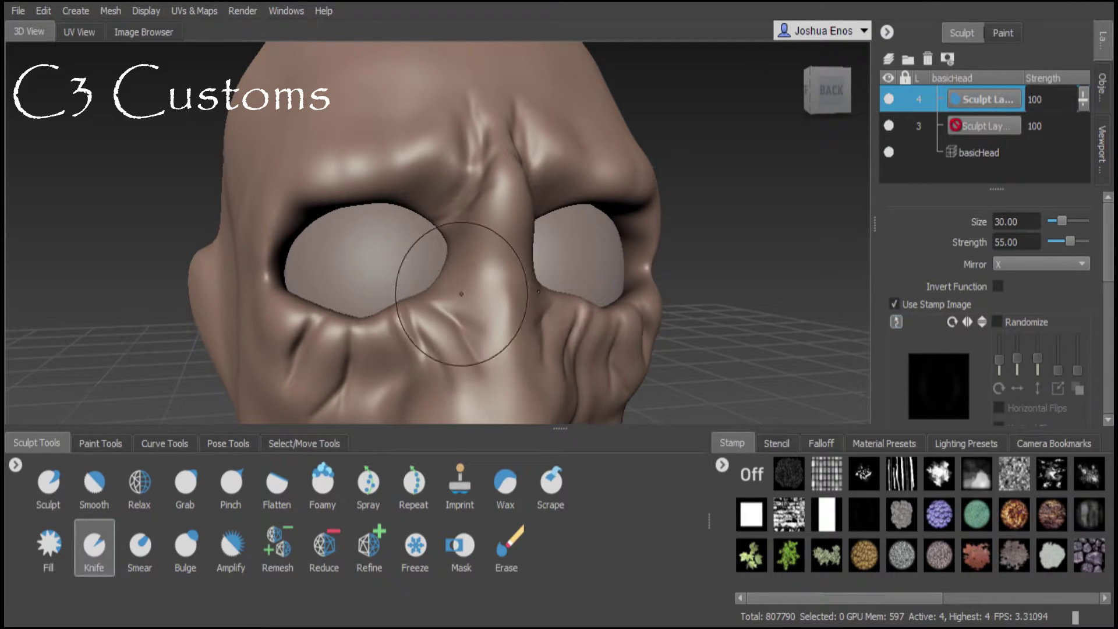
Carve creases around the face, chin and back, then smooth the jagged ear edge.
mouse_move(408, 195)
left_mouse_down("alt")
mouse_move(674, 249)
mouse_move(323, 356)
left_mouse_up("alt")
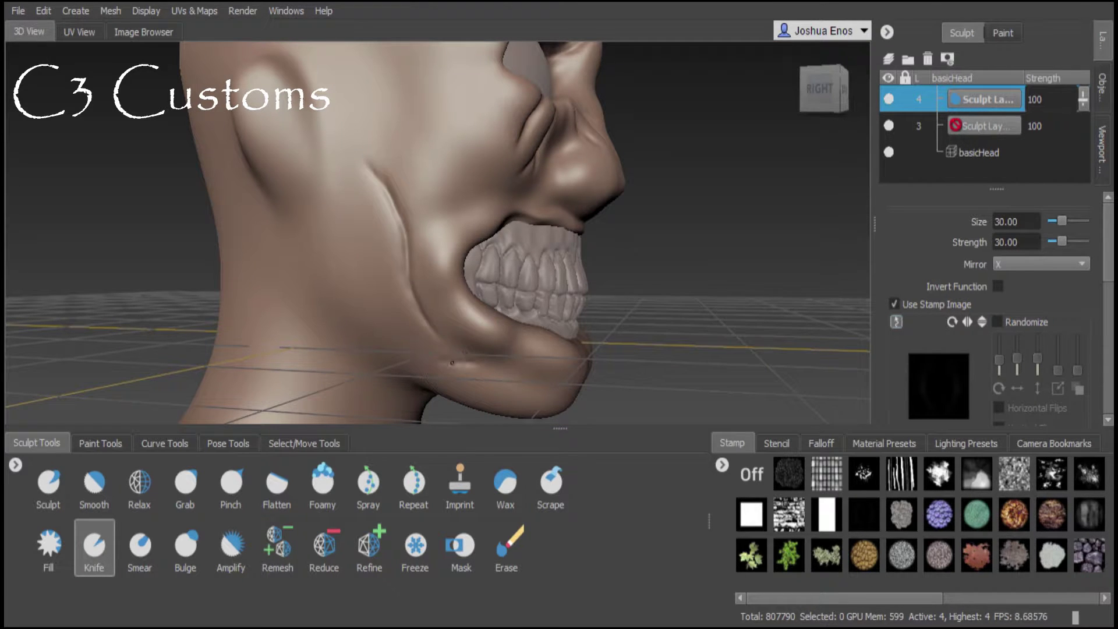
left_click_drag(491, 155, 500, 195, "alt")
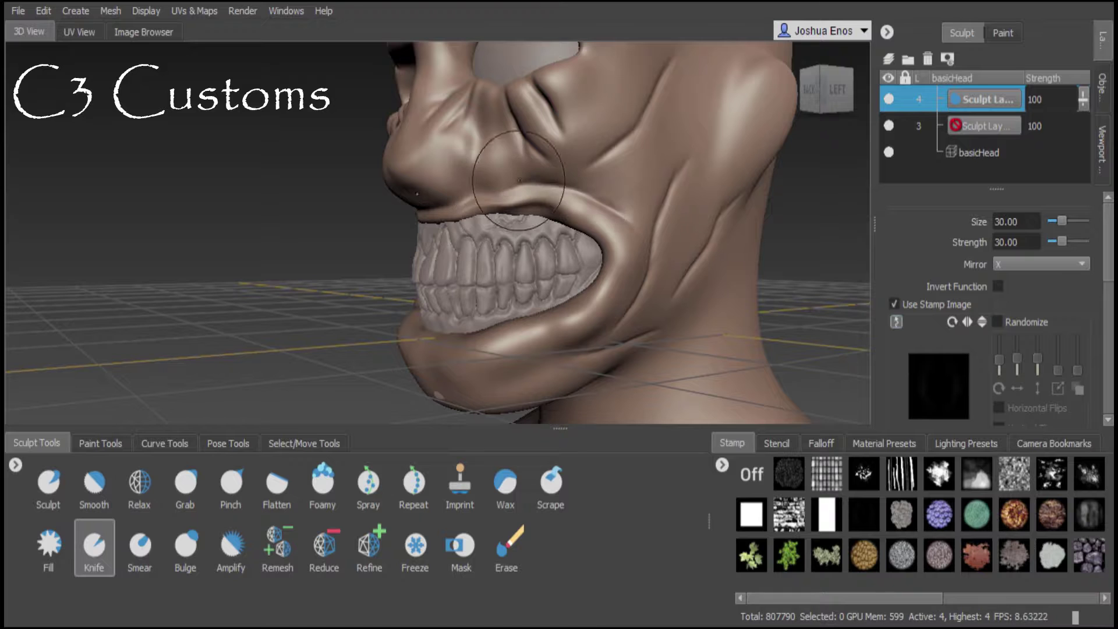
left_click_drag(576, 356, 490, 406, "alt")
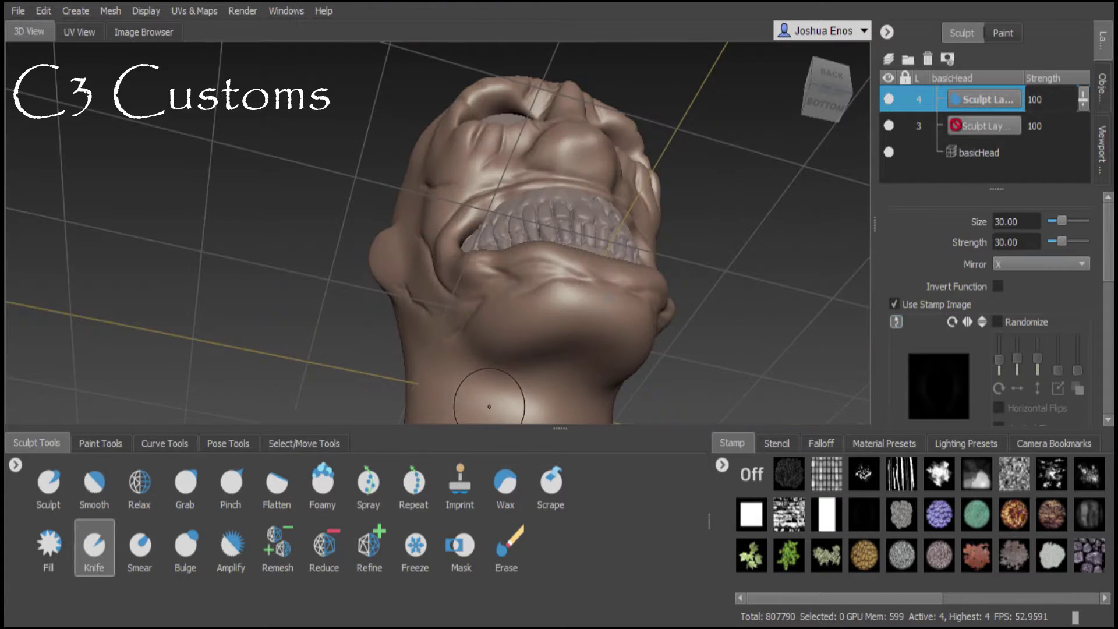
left_click_drag(783, 184, 834, 418, "alt")
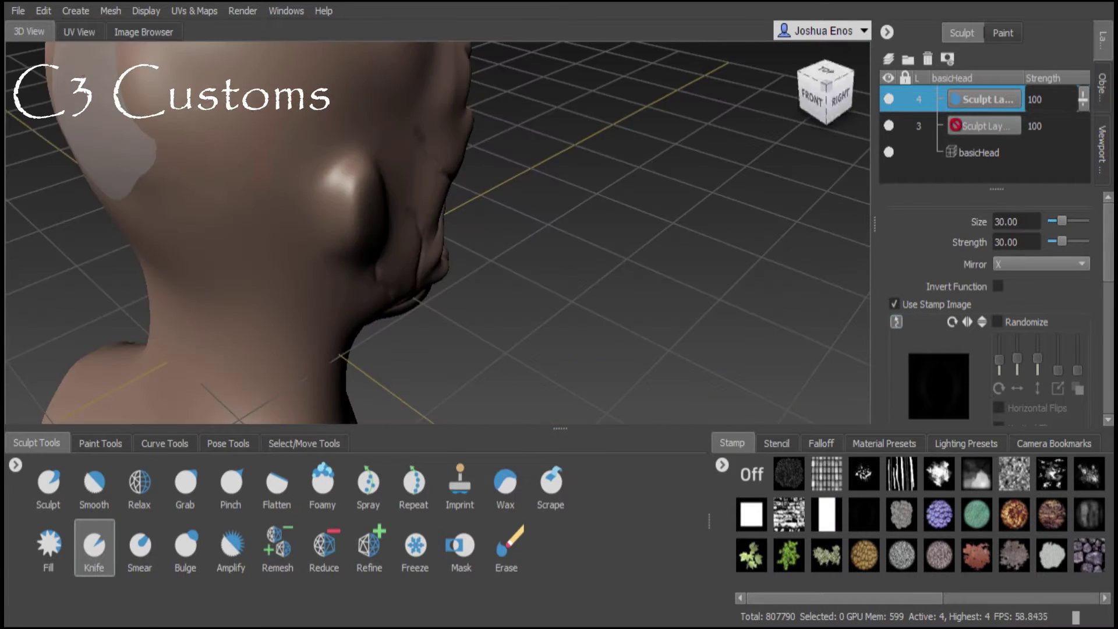
key("1")
mouse_move(379, 244)
left_mouse_down()
mouse_move(431, 204)
mouse_move(460, 239)
left_mouse_up()
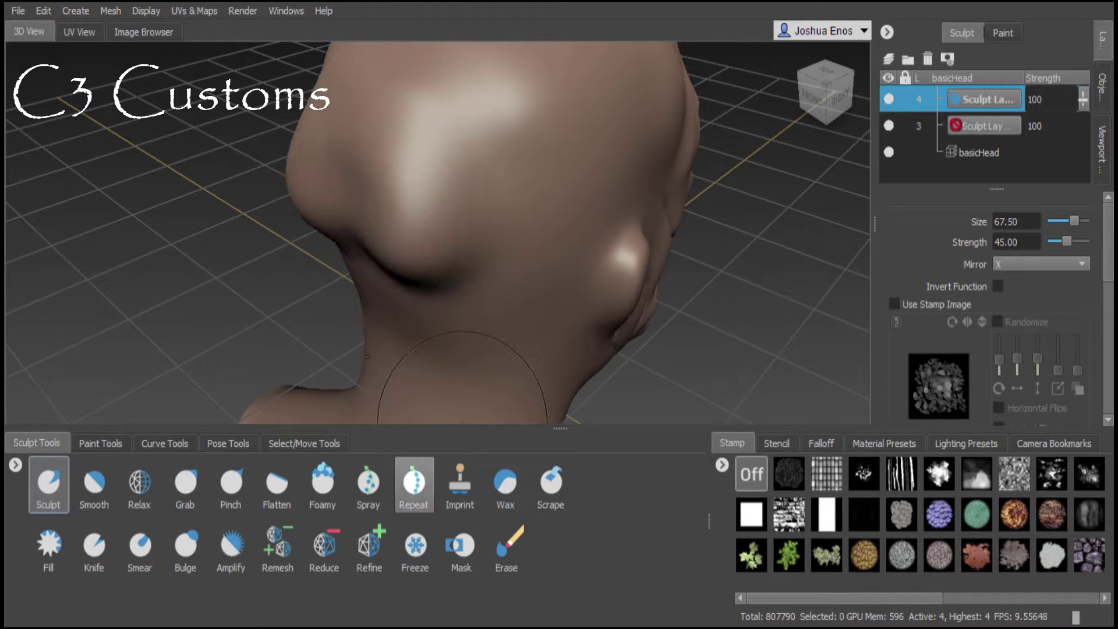
Smooth the back of the head with Flatten and Sculpt brushes.
left_click(277, 483)
key("1")
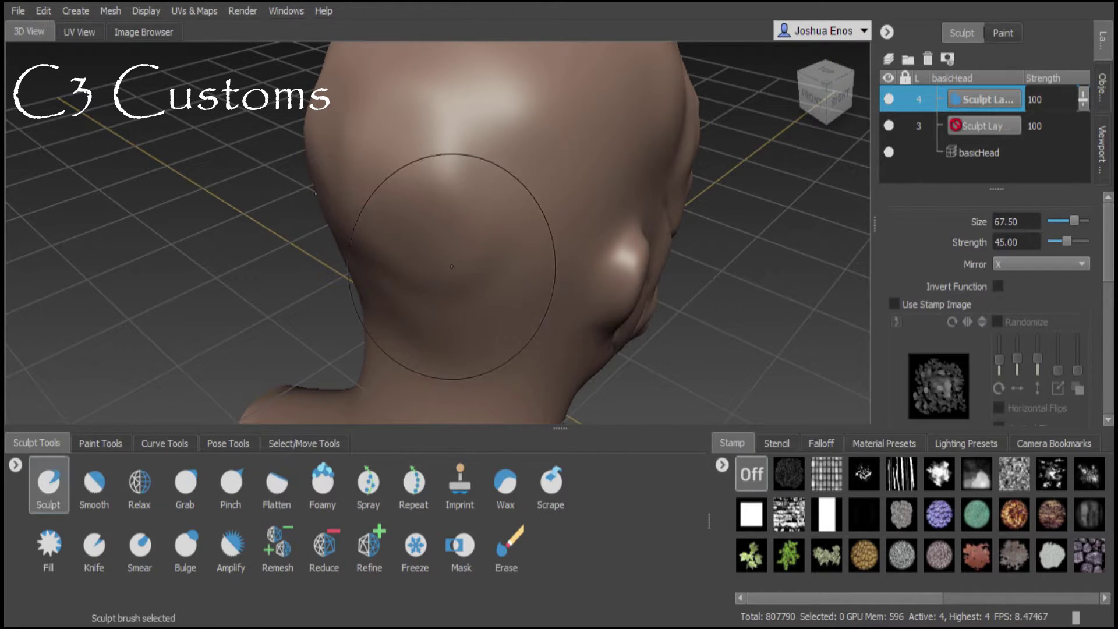
scroll(990, 291, "down", 5)
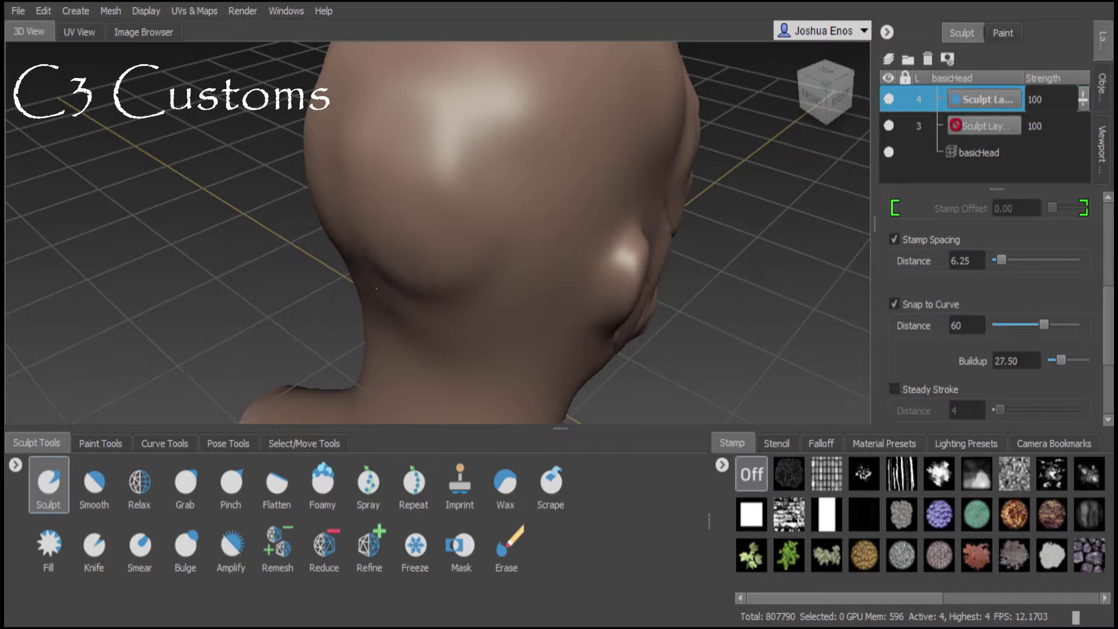
mouse_move(487, 154)
left_mouse_down("alt")
mouse_move(495, 274)
mouse_move(439, 419)
mouse_move(612, 421)
mouse_move(613, 536)
left_mouse_up("alt")
key("5")
key("1")
left_click_drag(613, 466, 587, 425, "alt")
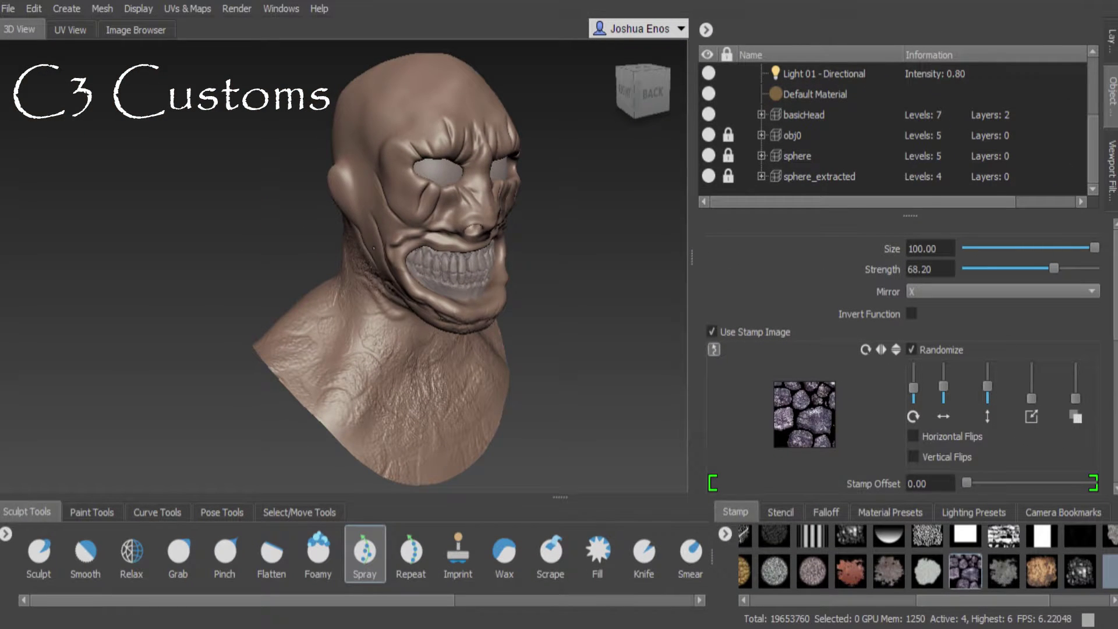
Choose a blotchy skin stamp for spraying and view the head from below.
left_click_drag(460, 213, 327, 276, "alt")
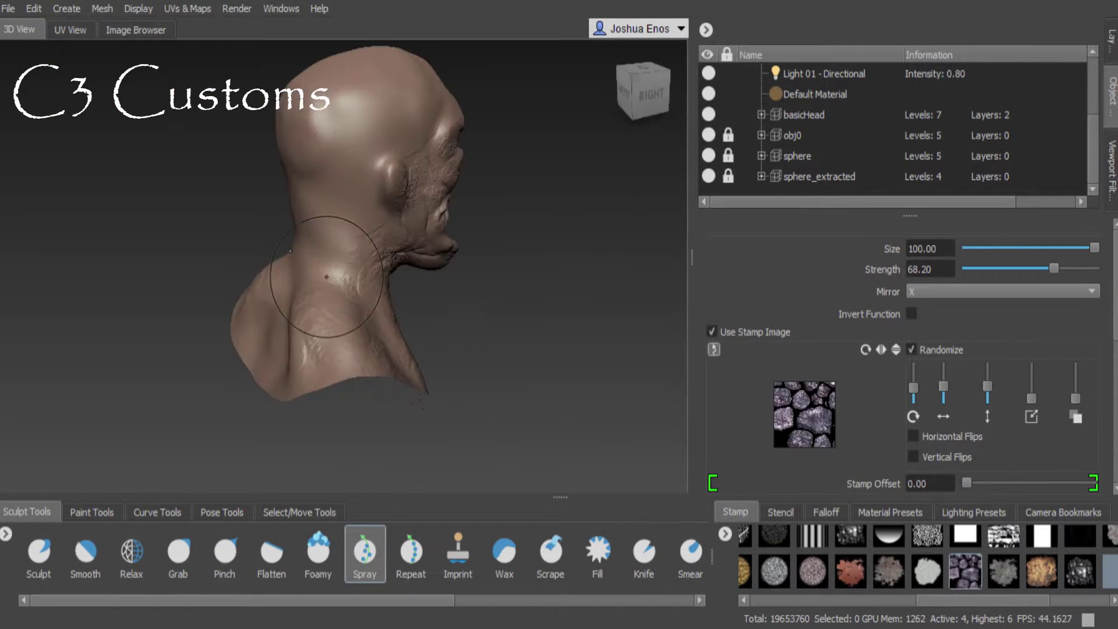
left_click_drag(358, 144, 510, 136, "alt")
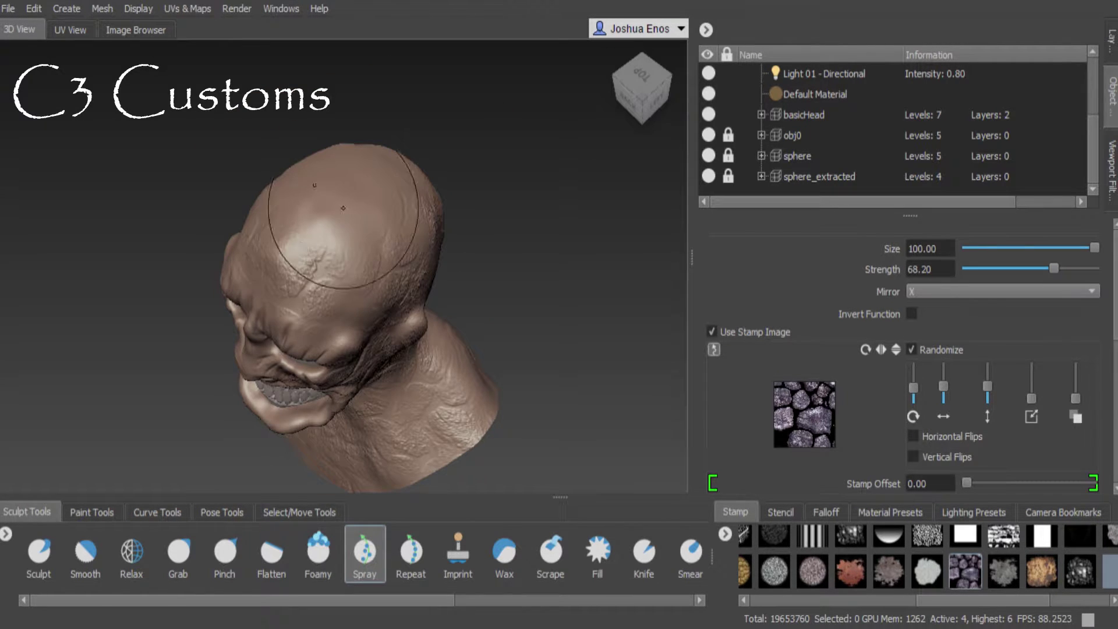
left_click(639, 92)
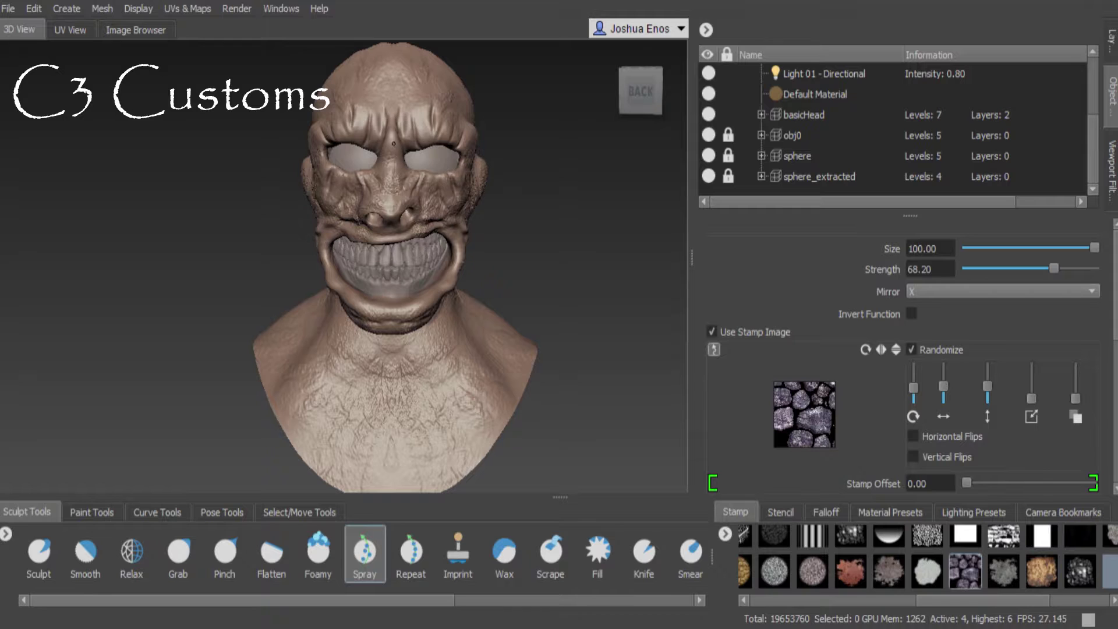
left_click_drag(522, 97, 454, 218, "alt")
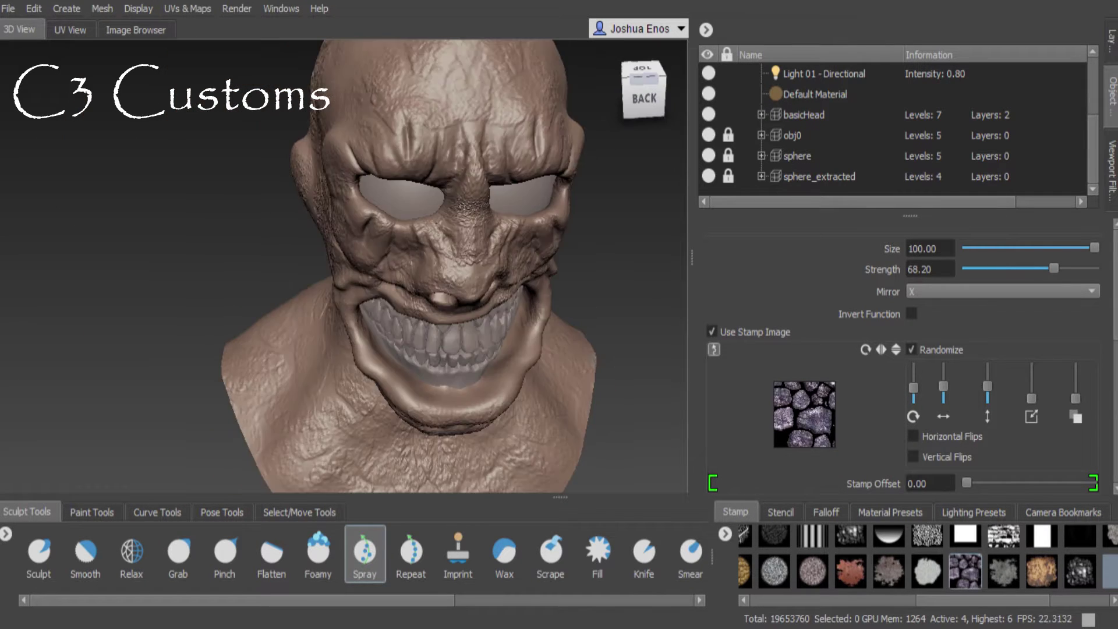
left_click_drag(361, 241, 328, 434, "alt")
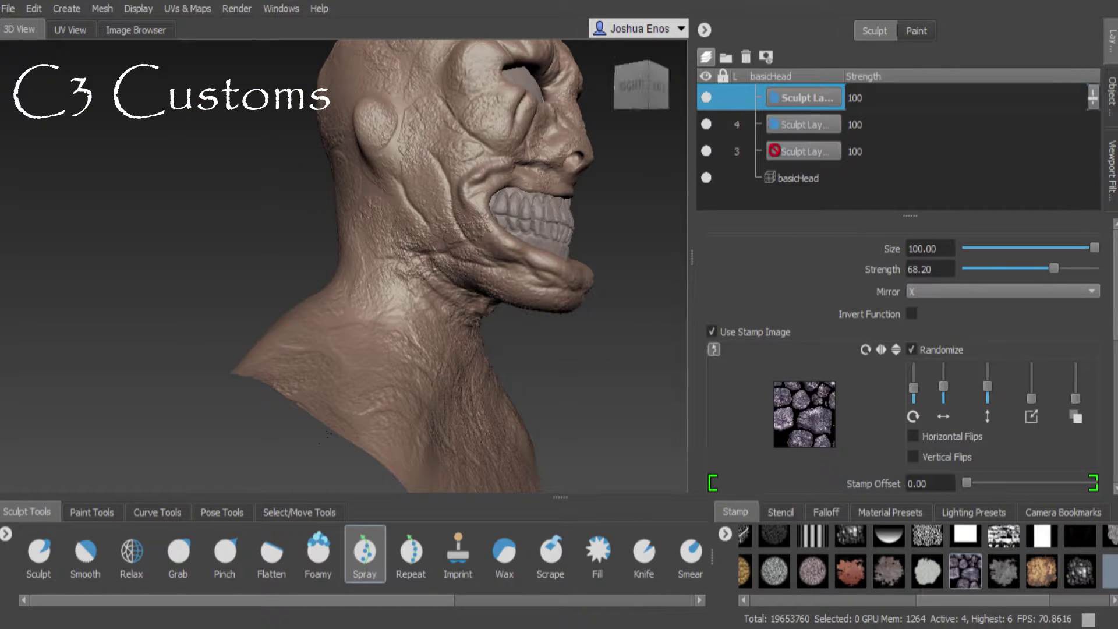
left_click(850, 572)
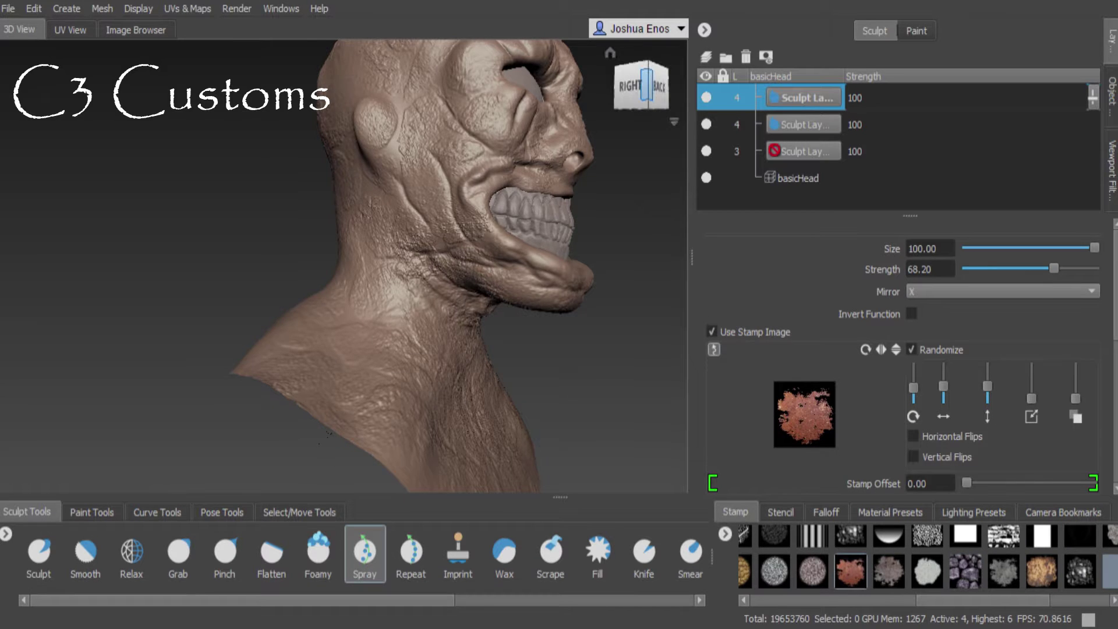
left_click_drag(328, 434, 359, 294, "alt")
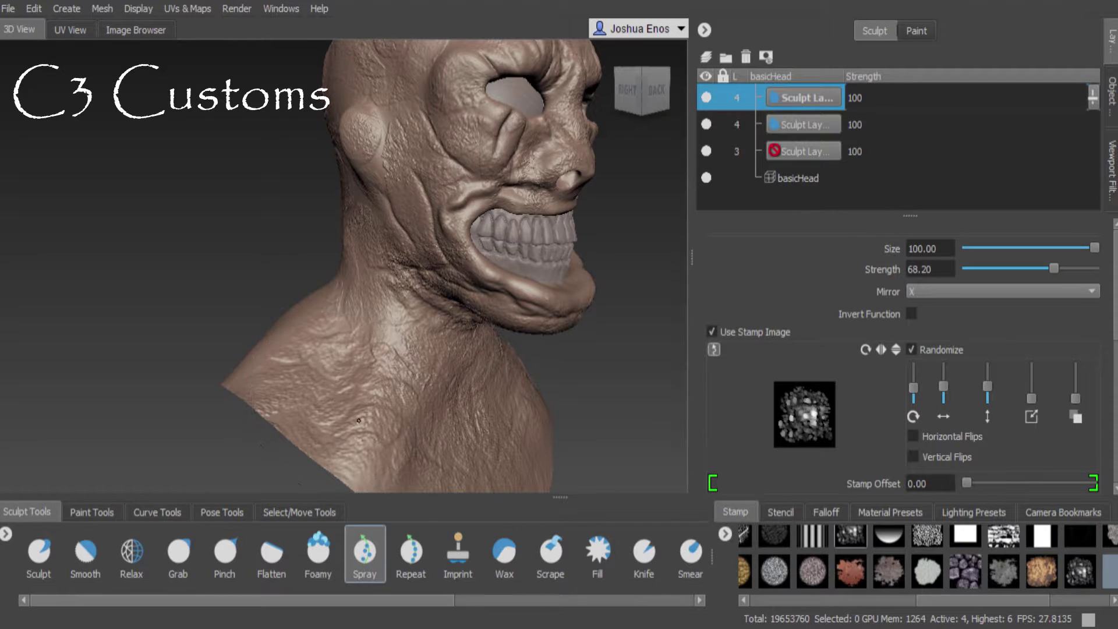
scroll(903, 379, "down", 1)
scroll(903, 378, "down", 4)
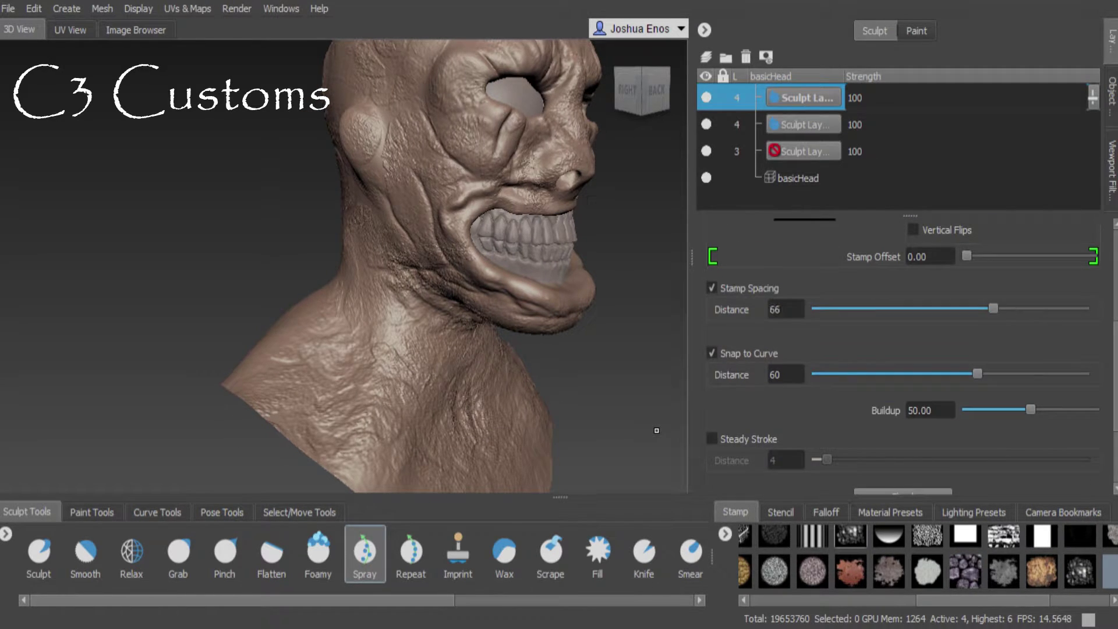
Spray wrinkle texture across the neck with Stamp Spacing reduced to 35.
left_click_drag(993, 309, 910, 309)
mouse_move(326, 314)
left_mouse_down()
mouse_move(361, 367)
mouse_move(484, 466)
left_mouse_up()
left_click_drag(431, 332, 326, 291)
left_click_drag(309, 373, 262, 407)
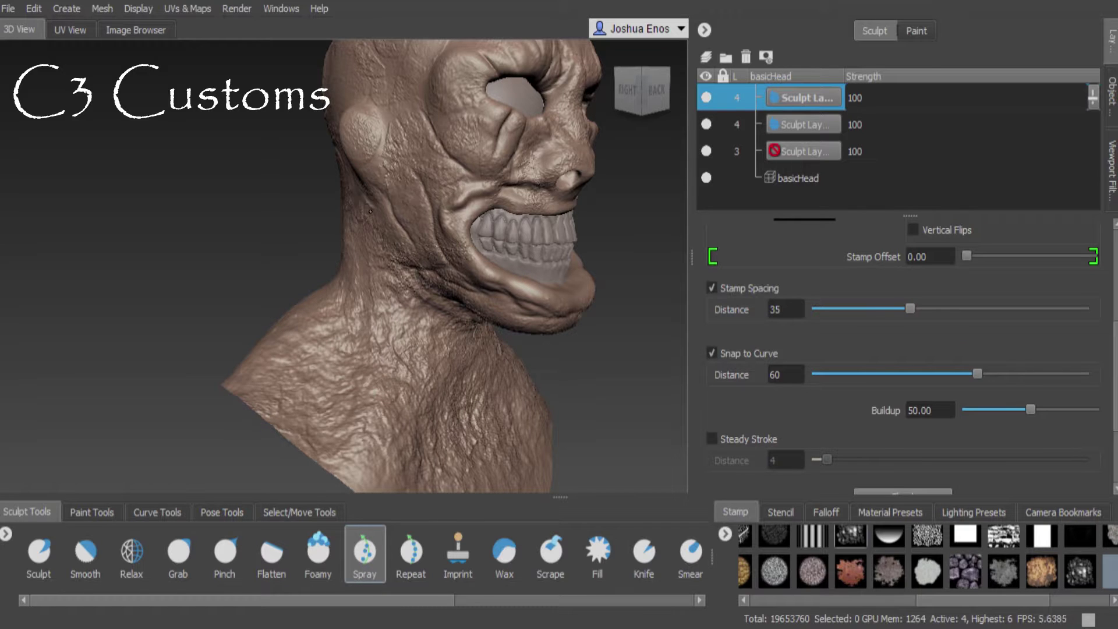
Flatten a patch on the back of the head.
middle_click_drag(371, 211, 215, 462)
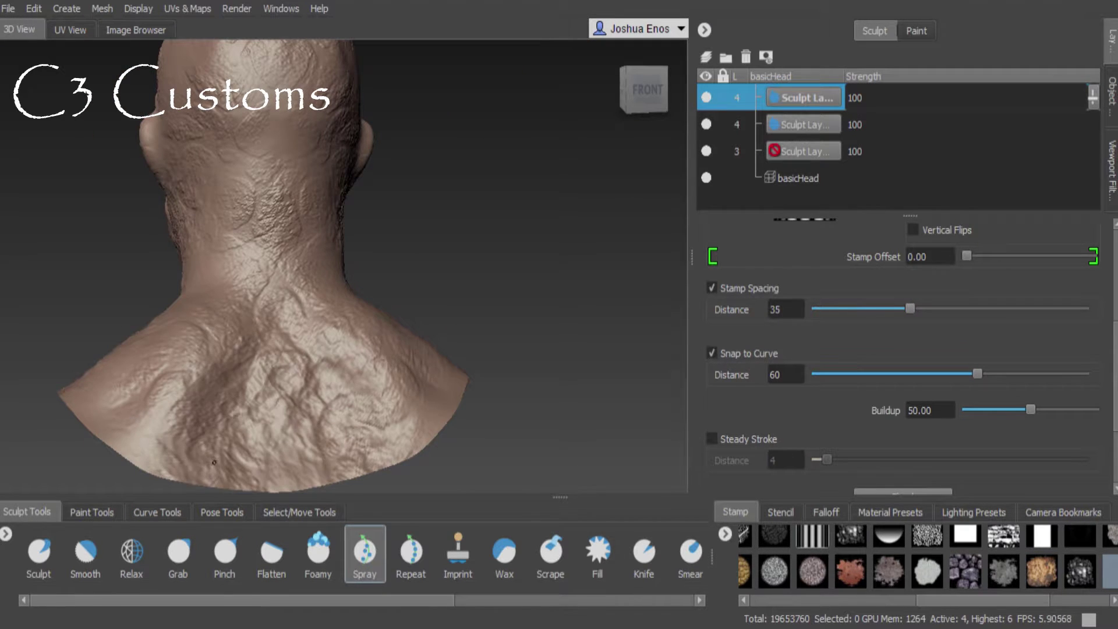
middle_click_drag(273, 204, 379, 210)
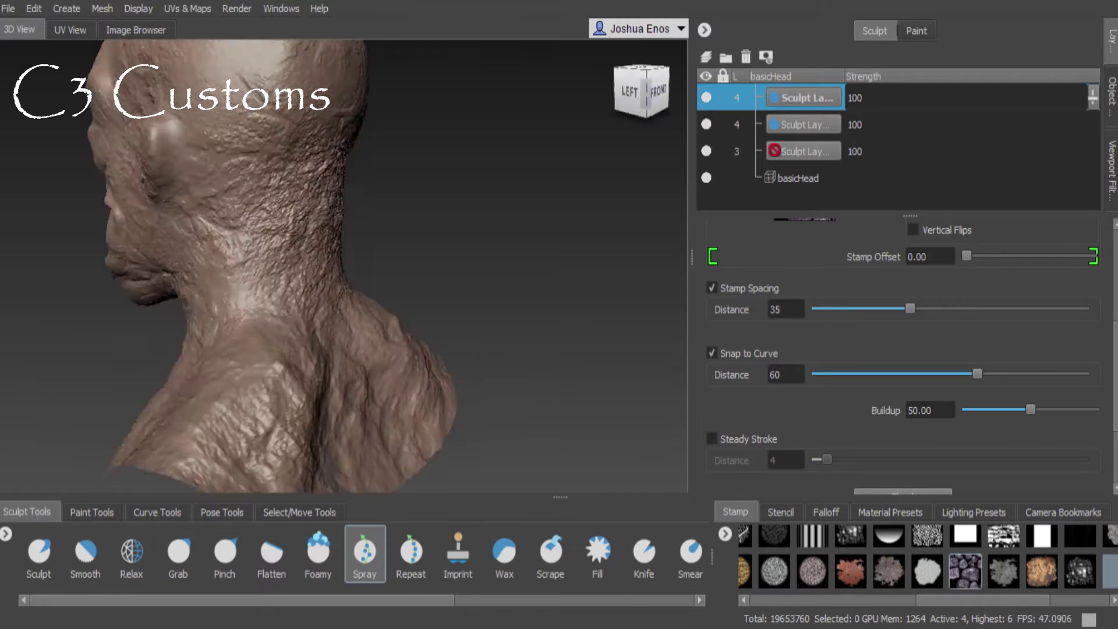
mouse_move(326, 291)
middle_mouse_down()
mouse_move(350, 222)
mouse_move(353, 278)
mouse_move(296, 125)
middle_mouse_up()
middle_click_drag(463, 130, 303, 187)
left_click(271, 552)
left_click_drag(303, 189, 285, 149)
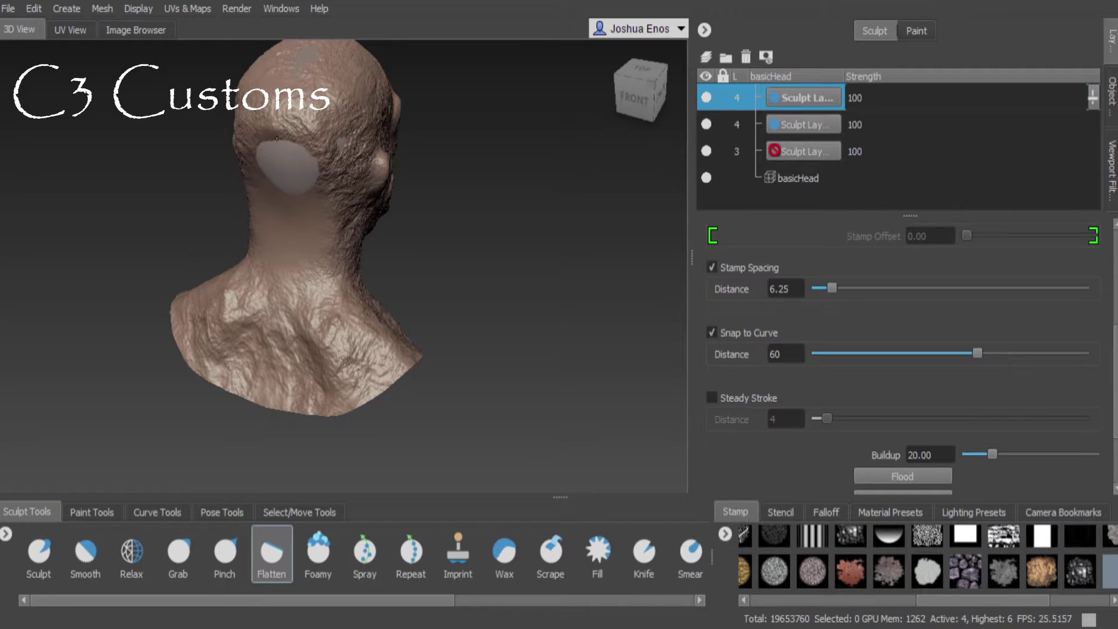
Build up a bulge on the head with the Sculpt brush.
left_click(365, 552)
middle_click_drag(349, 292, 477, 268)
left_click(318, 551)
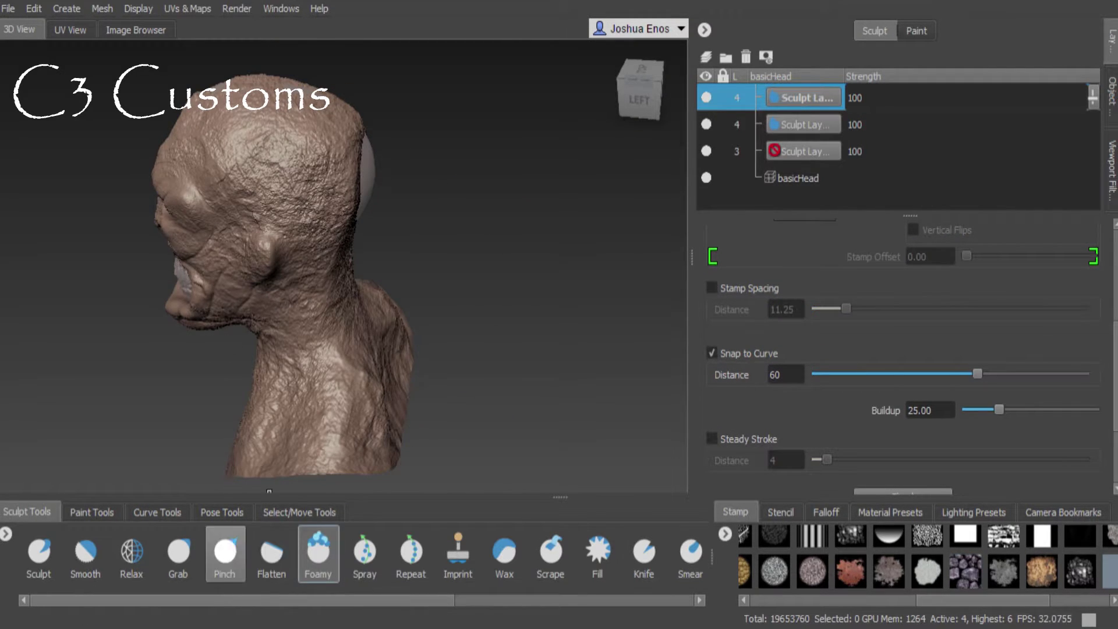
left_click(39, 552)
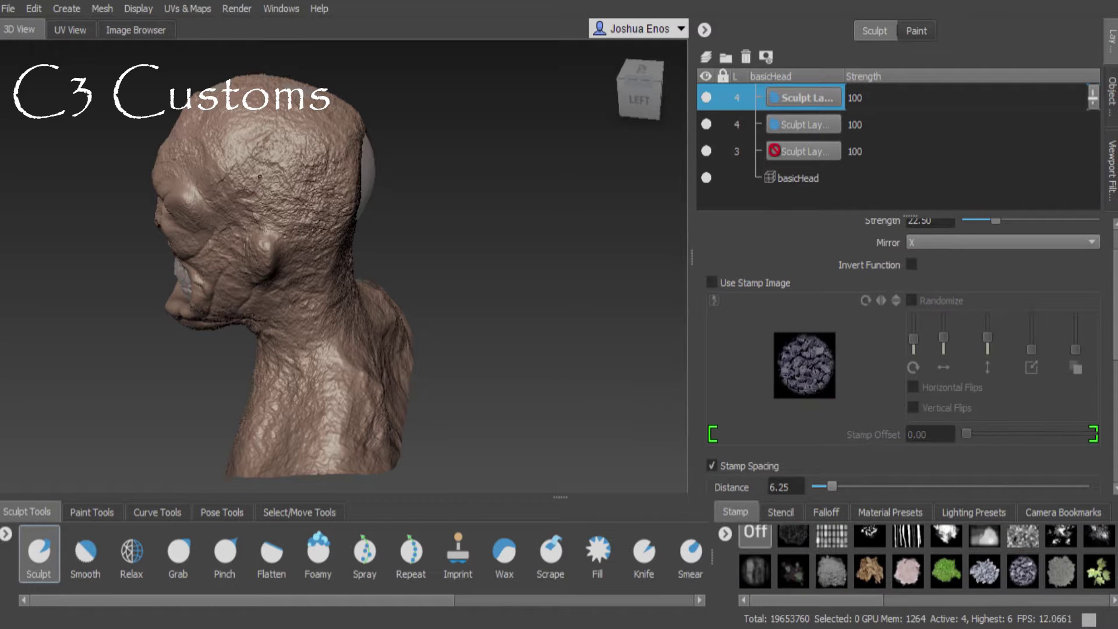
mouse_move(262, 175)
left_mouse_down()
mouse_move(274, 137)
mouse_move(593, 72)
mouse_move(286, 203)
mouse_move(267, 230)
mouse_move(285, 323)
mouse_move(532, 299)
left_mouse_up()
Turn on Ambient Occlusion and Cavity Ambient Occlusion, lowering Cavity Strength to 0.16.
scroll(891, 134, "down", 5)
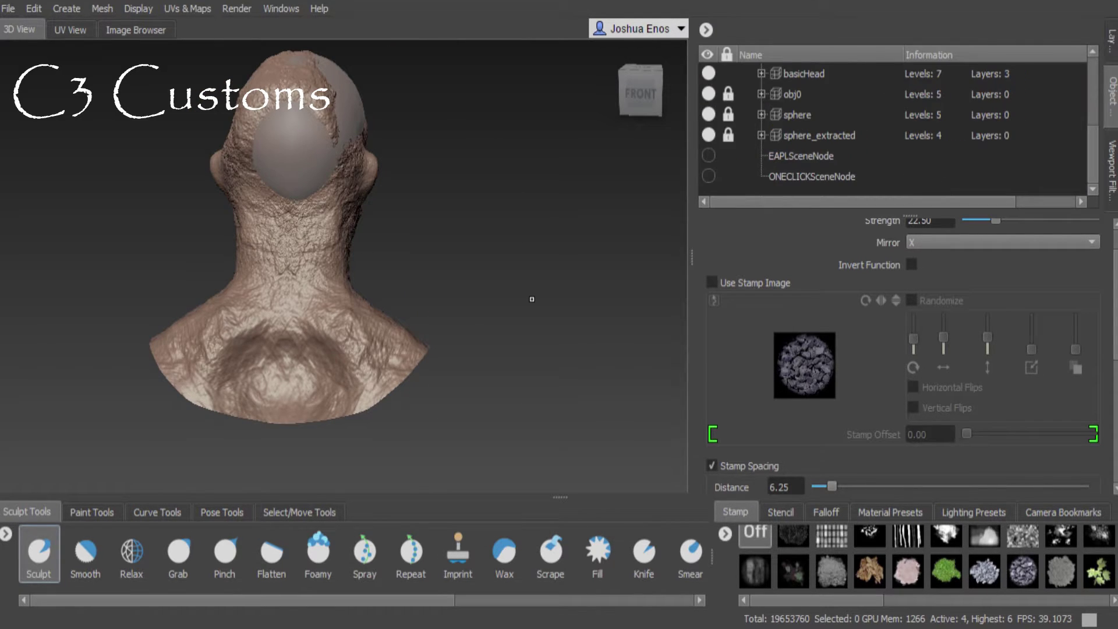
left_click(1112, 169)
left_click(708, 138)
mouse_move(524, 175)
left_mouse_down("alt")
mouse_move(388, 86)
mouse_move(583, 105)
left_mouse_up("alt")
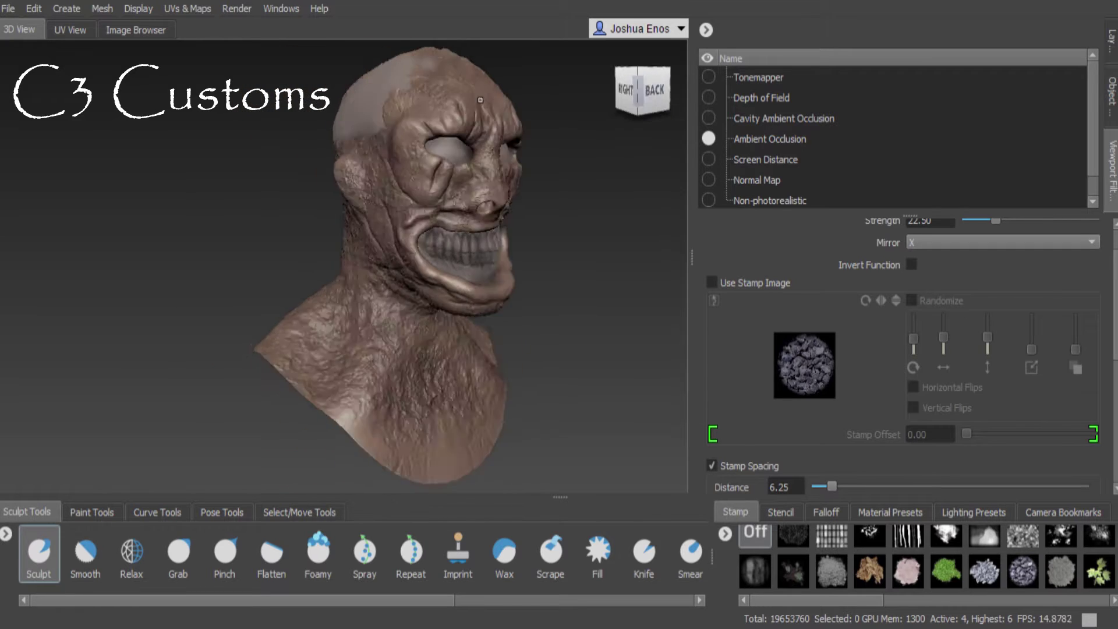
left_click(708, 117)
left_click(780, 118)
left_click_drag(999, 247, 977, 247)
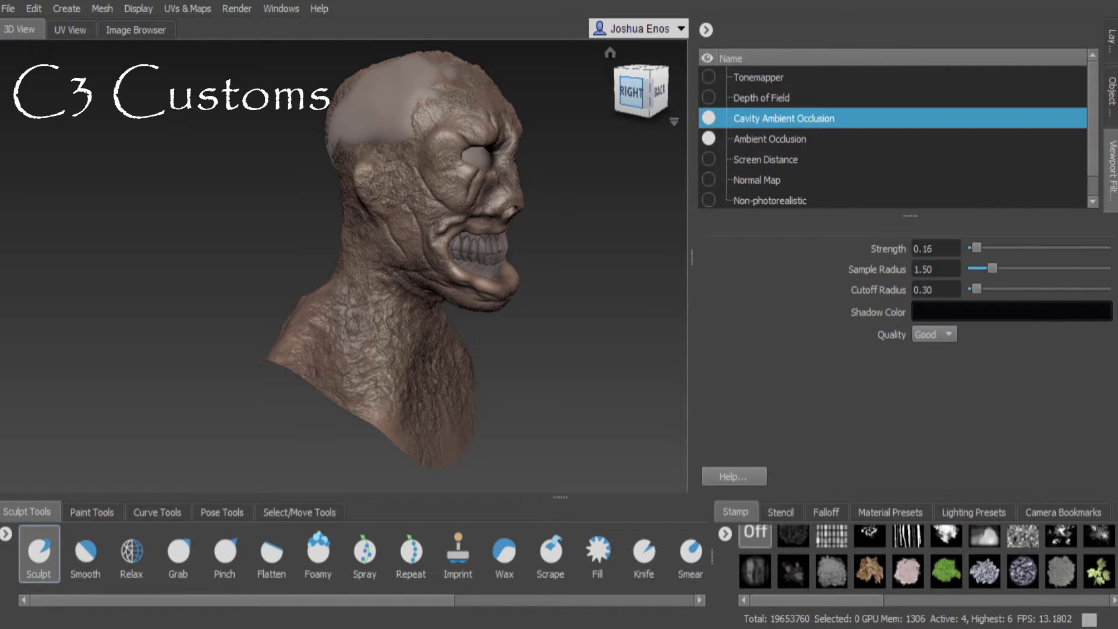
Check the new shading from side, front and profile views, then select the basicHead mesh.
left_click_drag(524, 233, 175, 233, "alt")
left_click(627, 92)
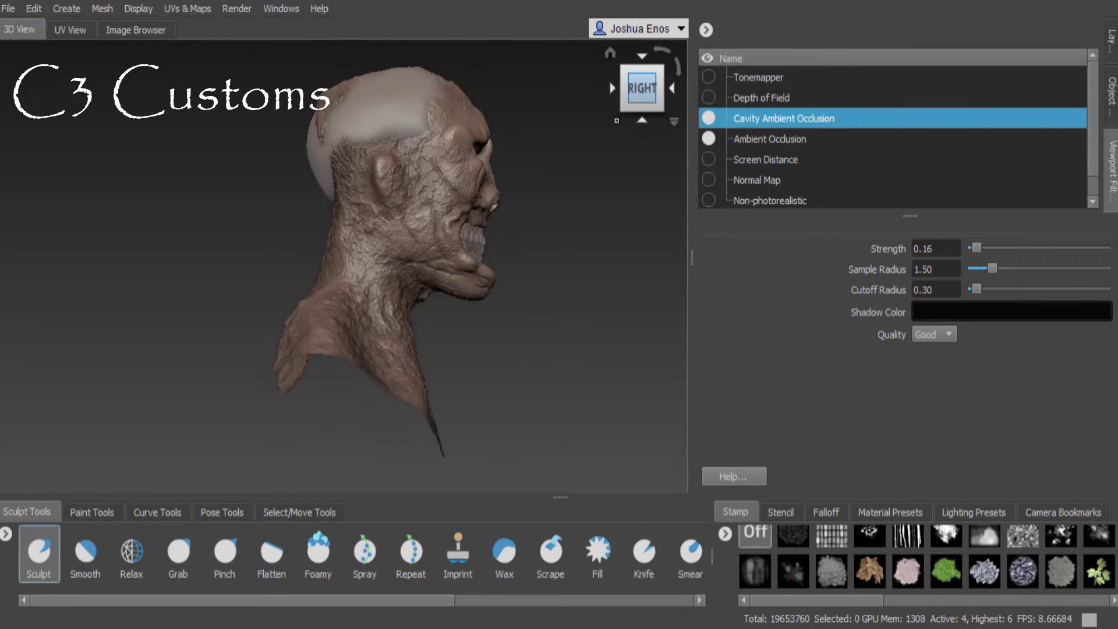
left_click(672, 88)
left_click(612, 88)
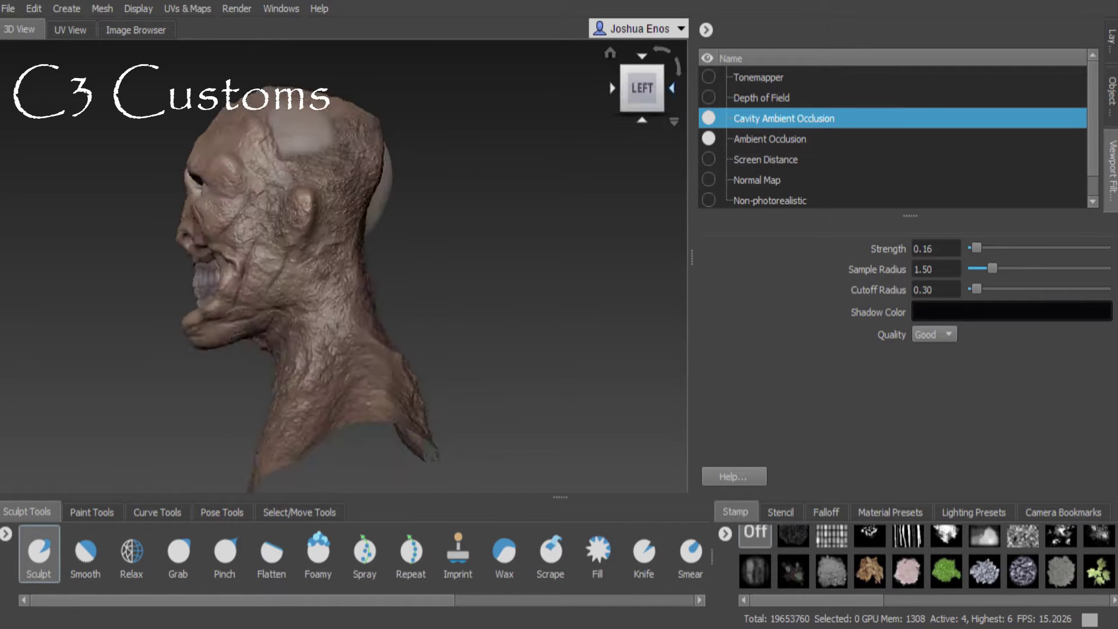
left_click(1113, 94)
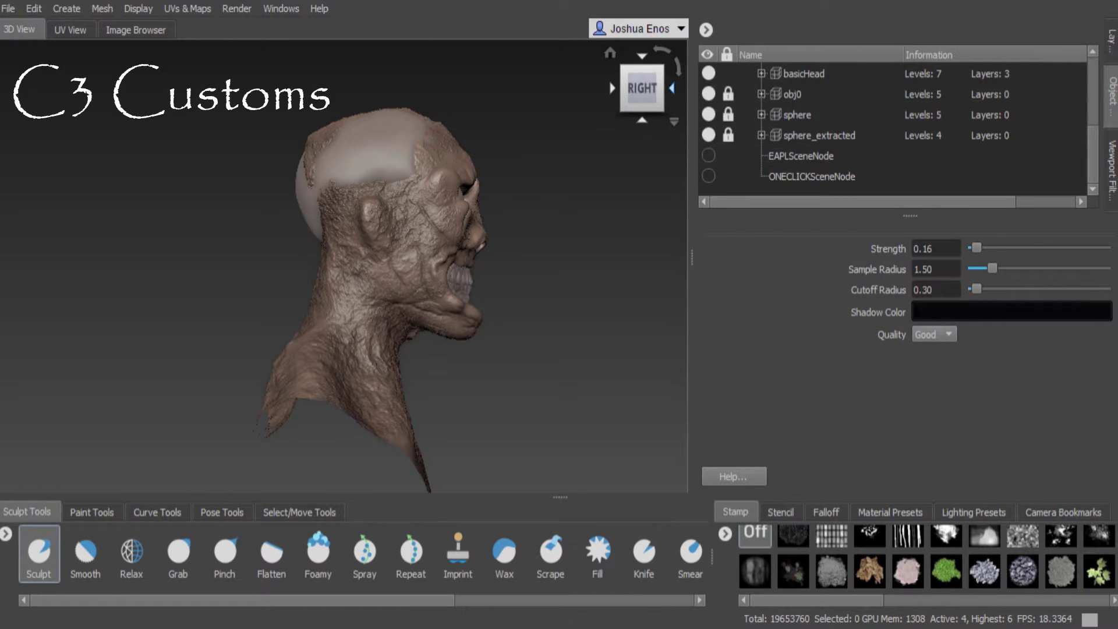
scroll(804, 135, "up", 1)
left_click(804, 135)
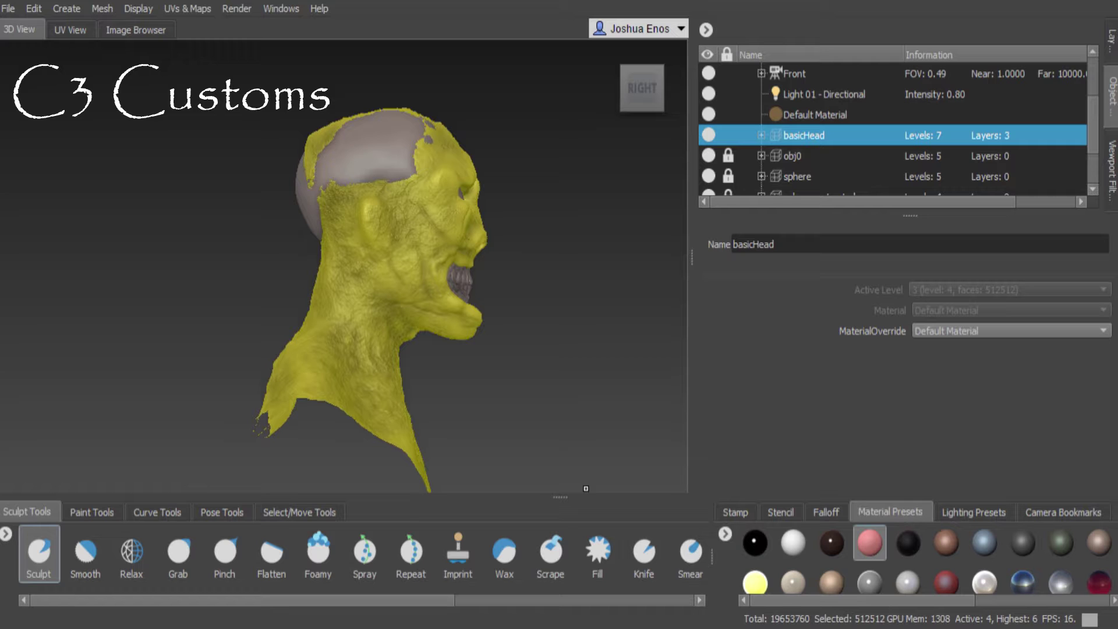
Select the teeth object obj0 and drop a glossy white material preset onto it.
key("Escape")
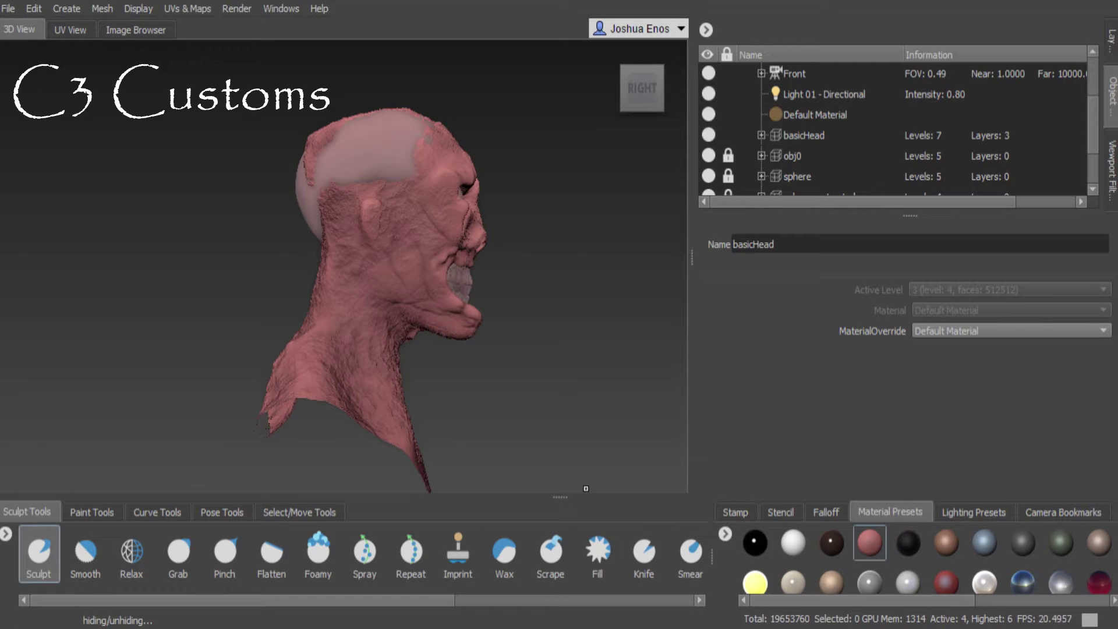
left_click_drag(586, 488, 586, 488, "alt")
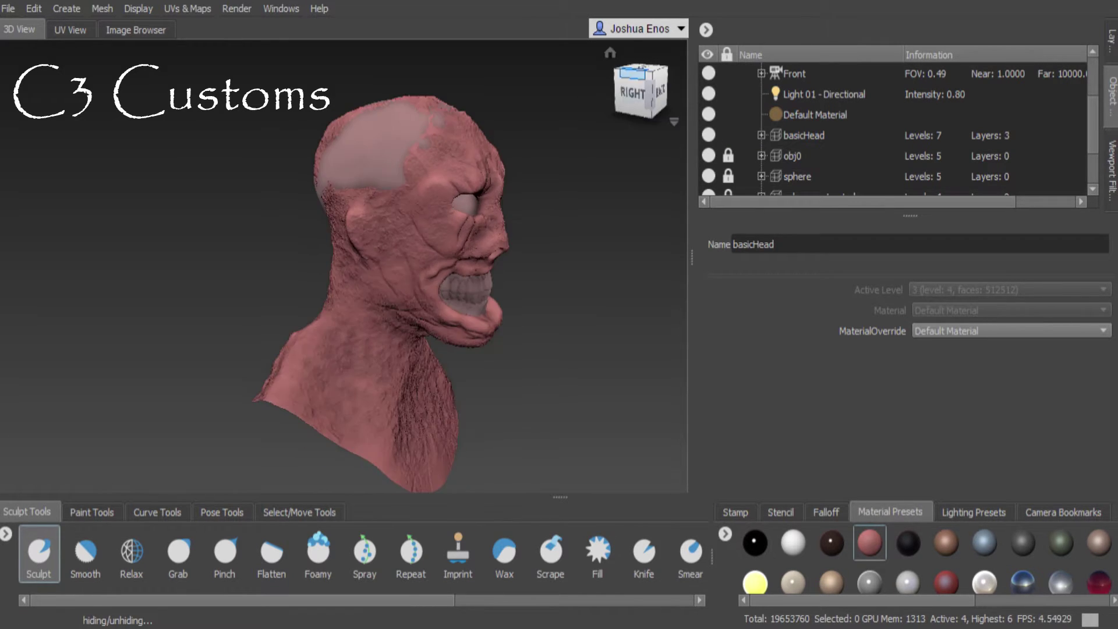
key("Down")
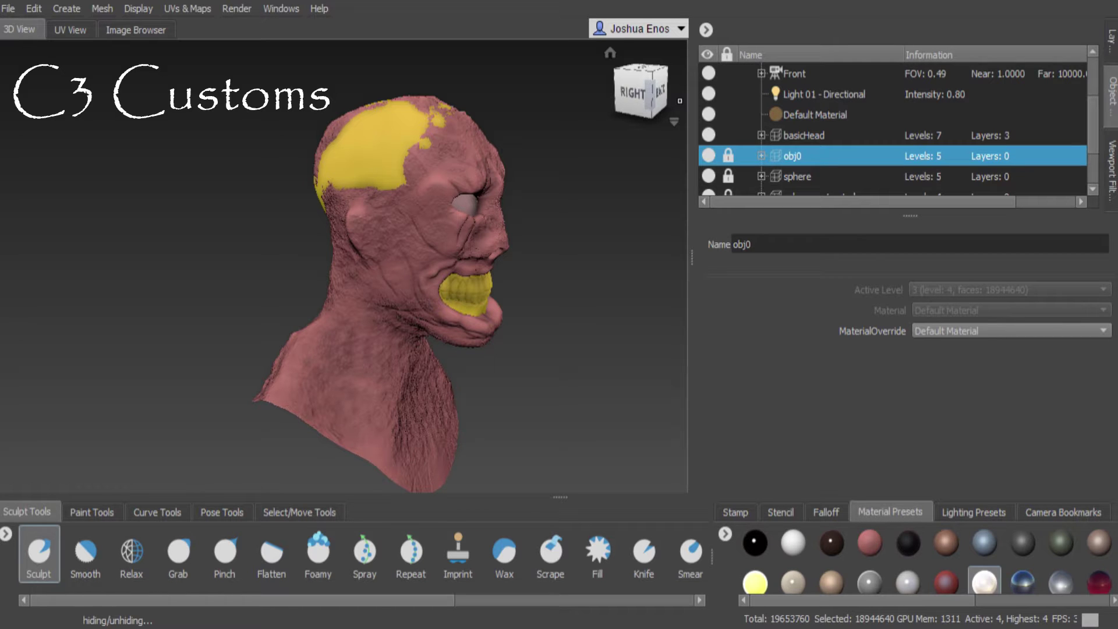
left_click_drag(984, 582, 408, 262)
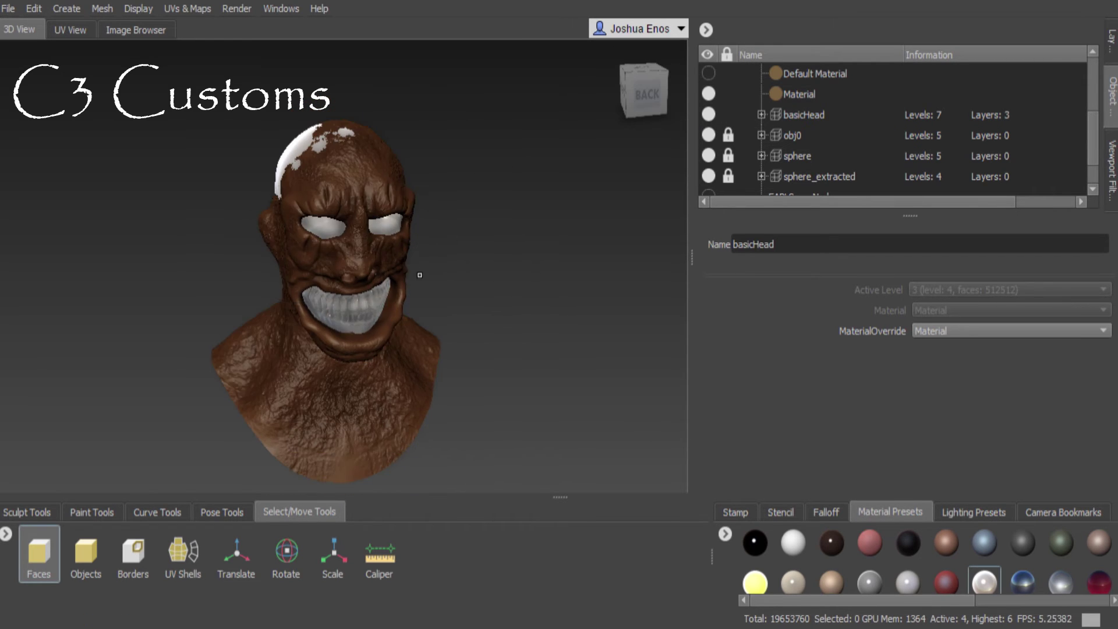
Select the head's Material and give its skin a grey diffuse colour.
left_click_drag(524, 291, 377, 350)
left_click(815, 73)
left_click(799, 94)
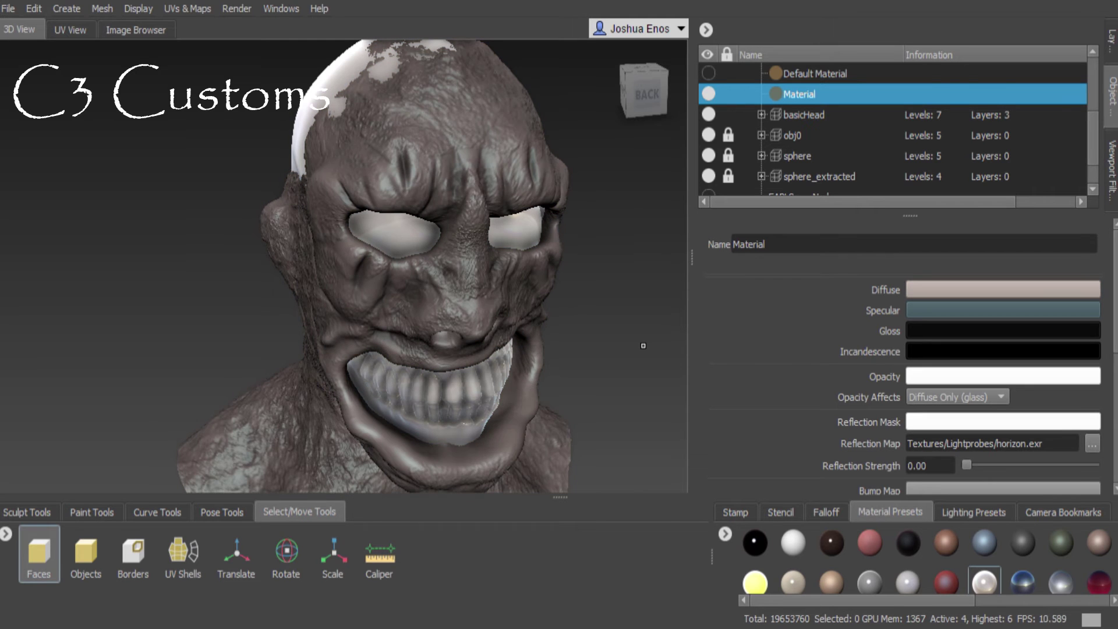
left_click_drag(643, 345, 643, 345, "alt")
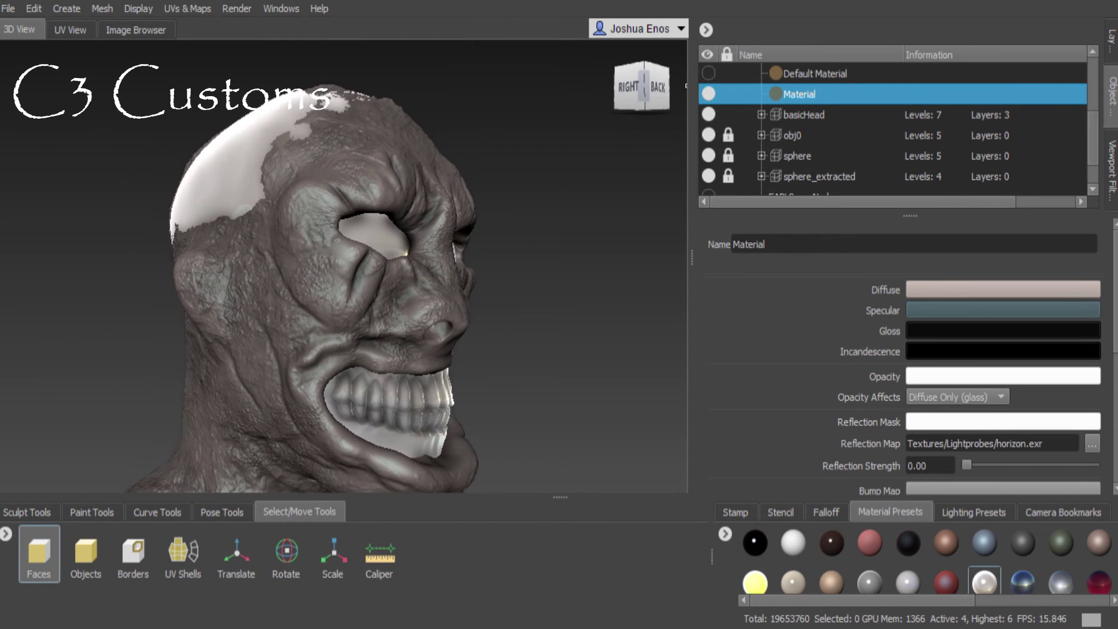
Give Material_1 a red diffuse and assign it to the sphere_extracted eyes.
left_click(797, 156)
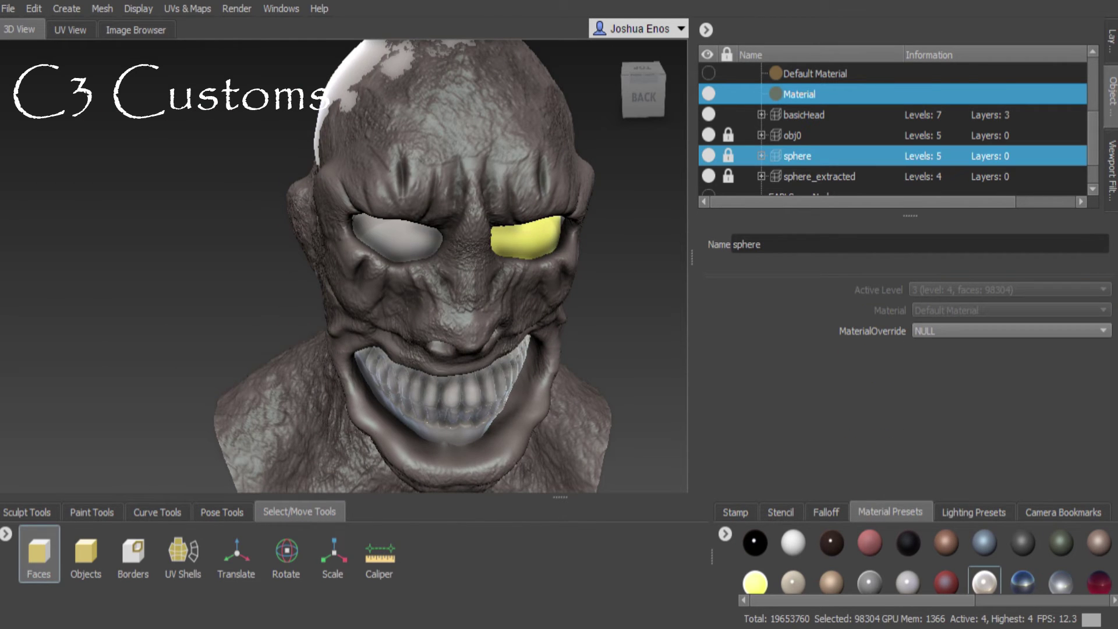
key("Down")
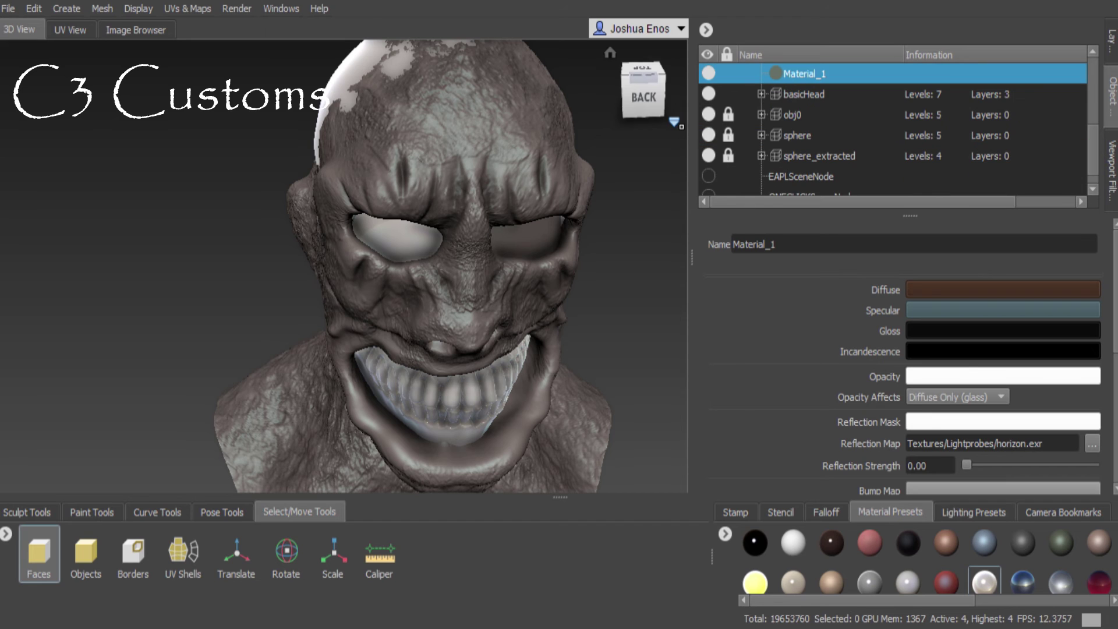
mouse_move(644, 93)
left_mouse_down()
mouse_move(618, 97)
mouse_move(642, 91)
left_mouse_up()
left_click(819, 156)
left_click(1012, 331)
left_click(658, 90)
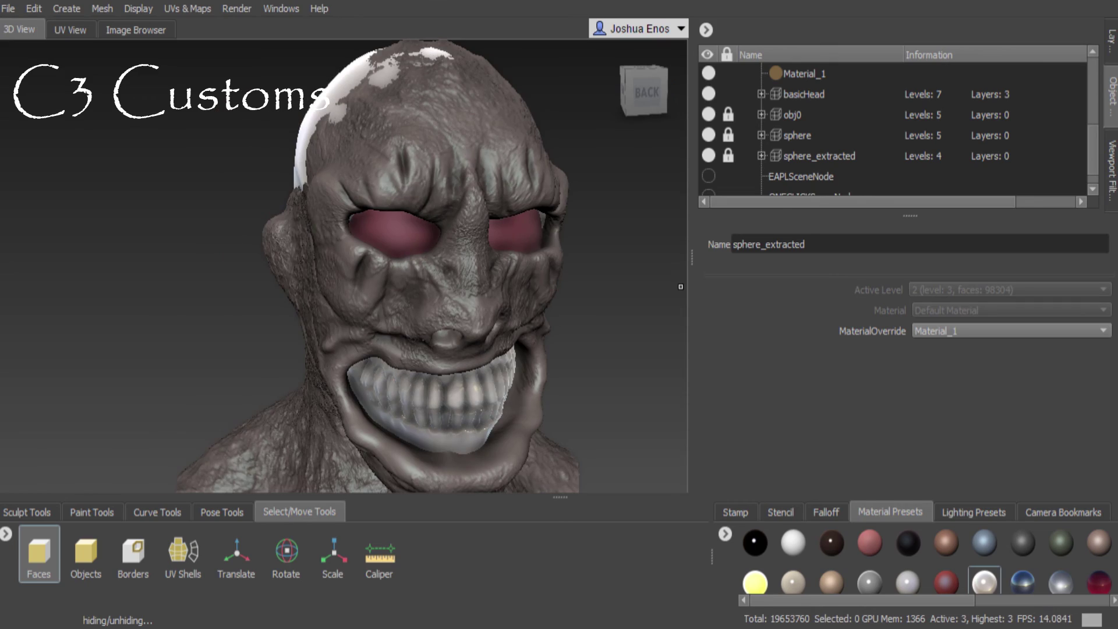
left_click(974, 512)
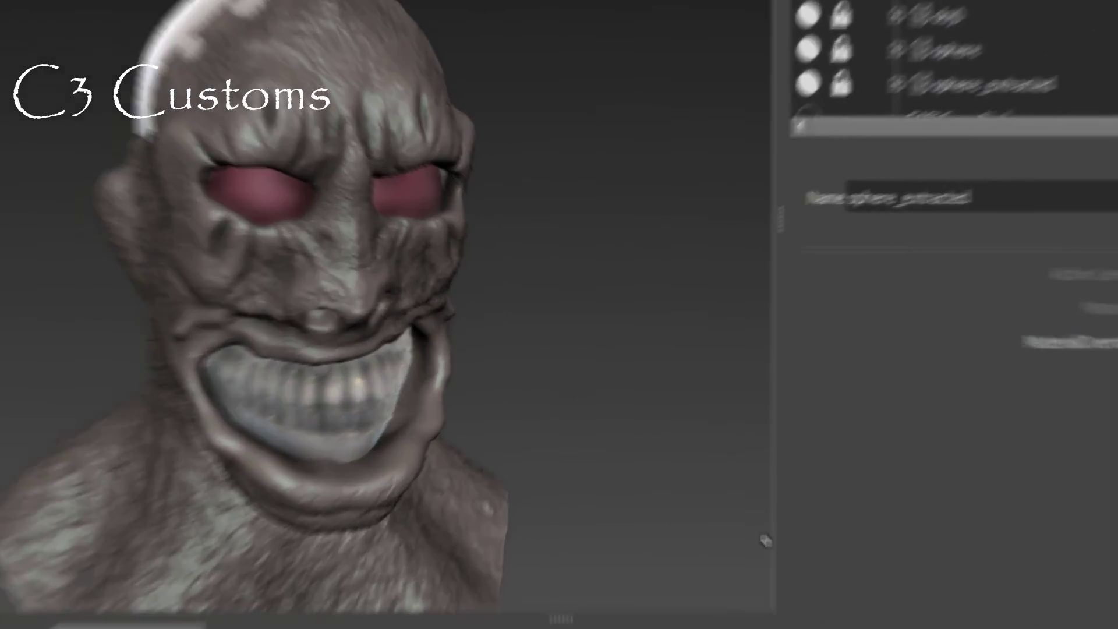